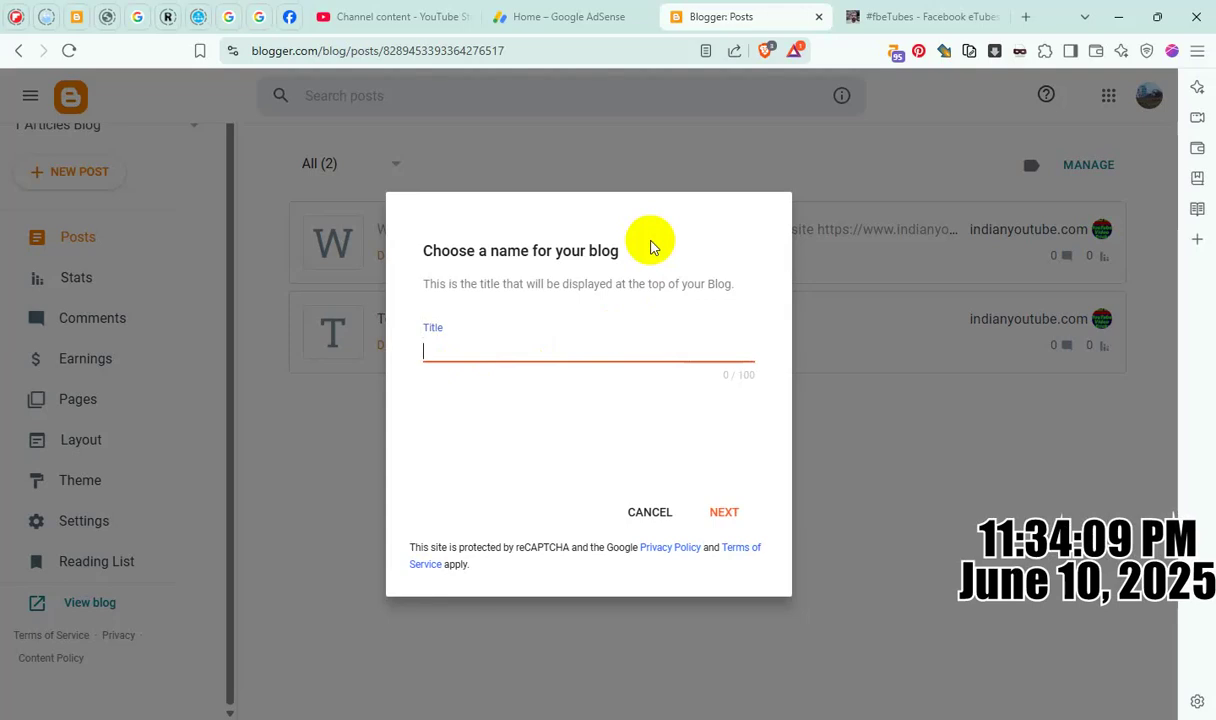
Enter "ADVERTISE || GOOGLE ADSENSE ||" as the title of the new blog
text(A)
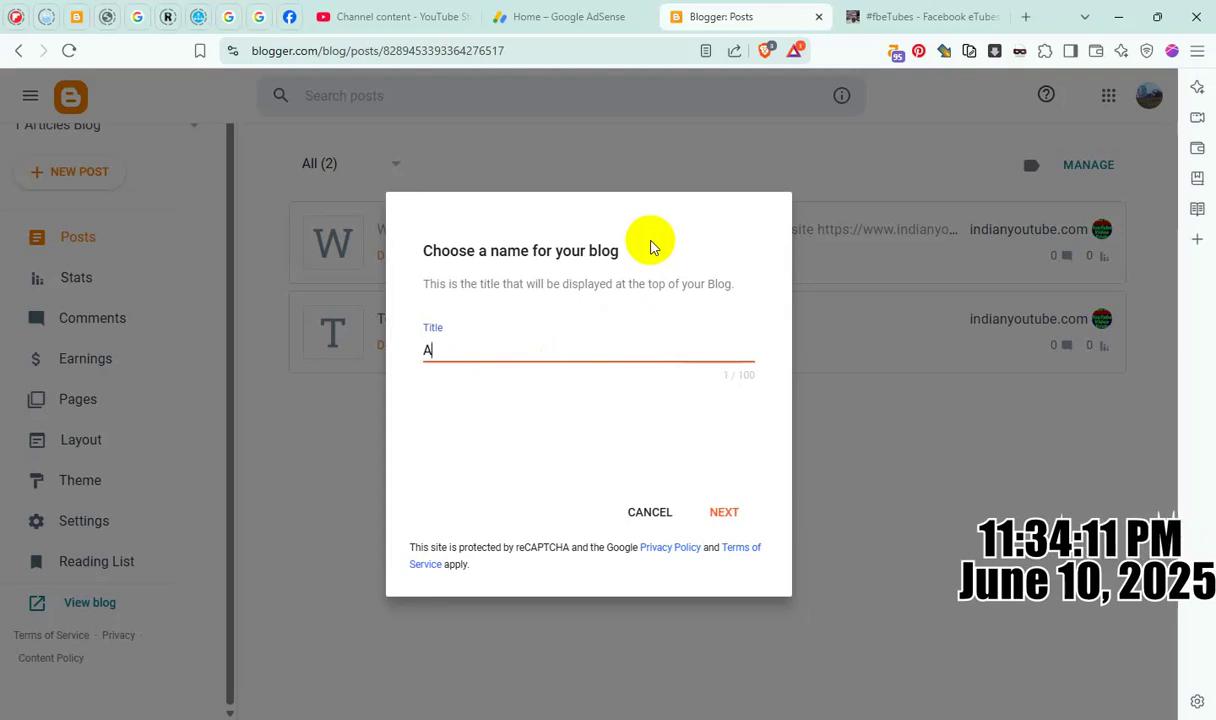
text(d)
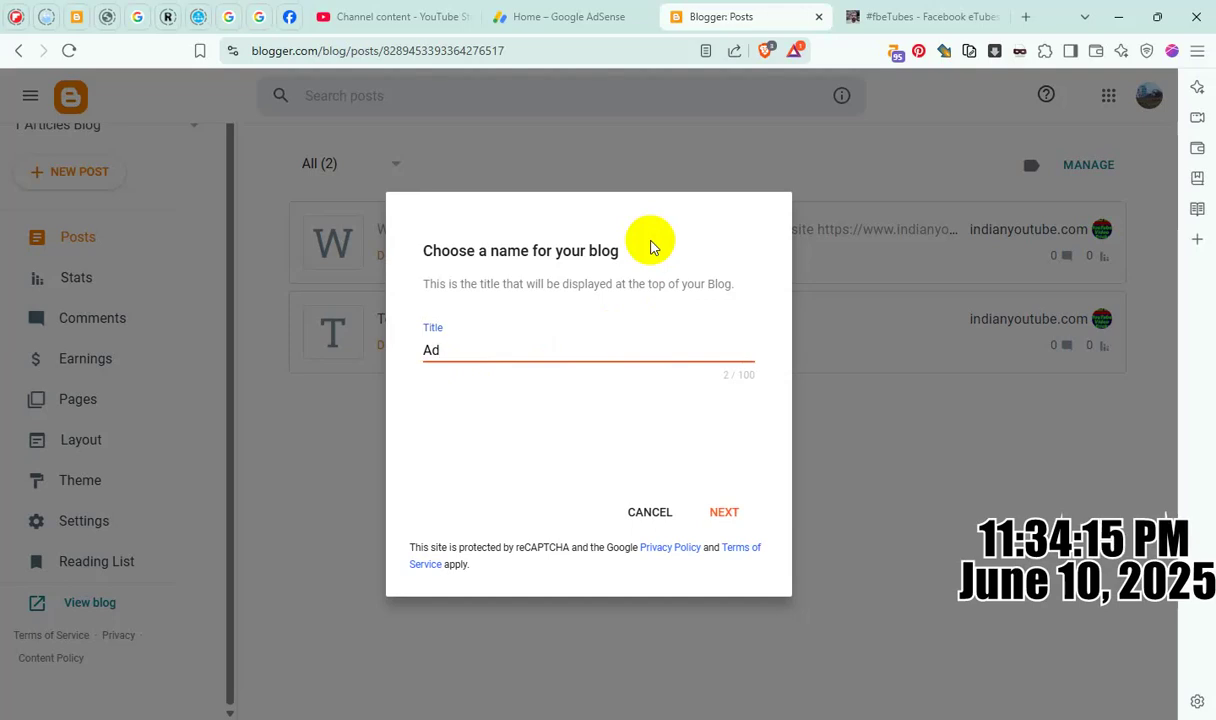
text(s)
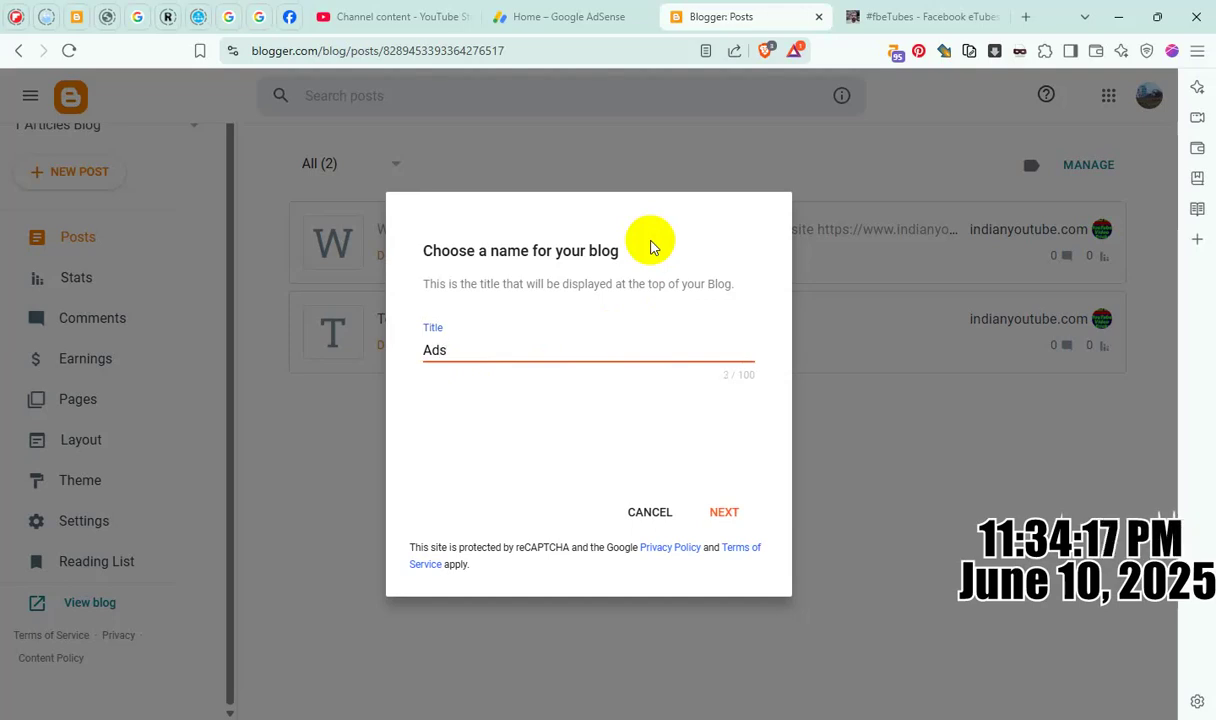
key(BackSpace)
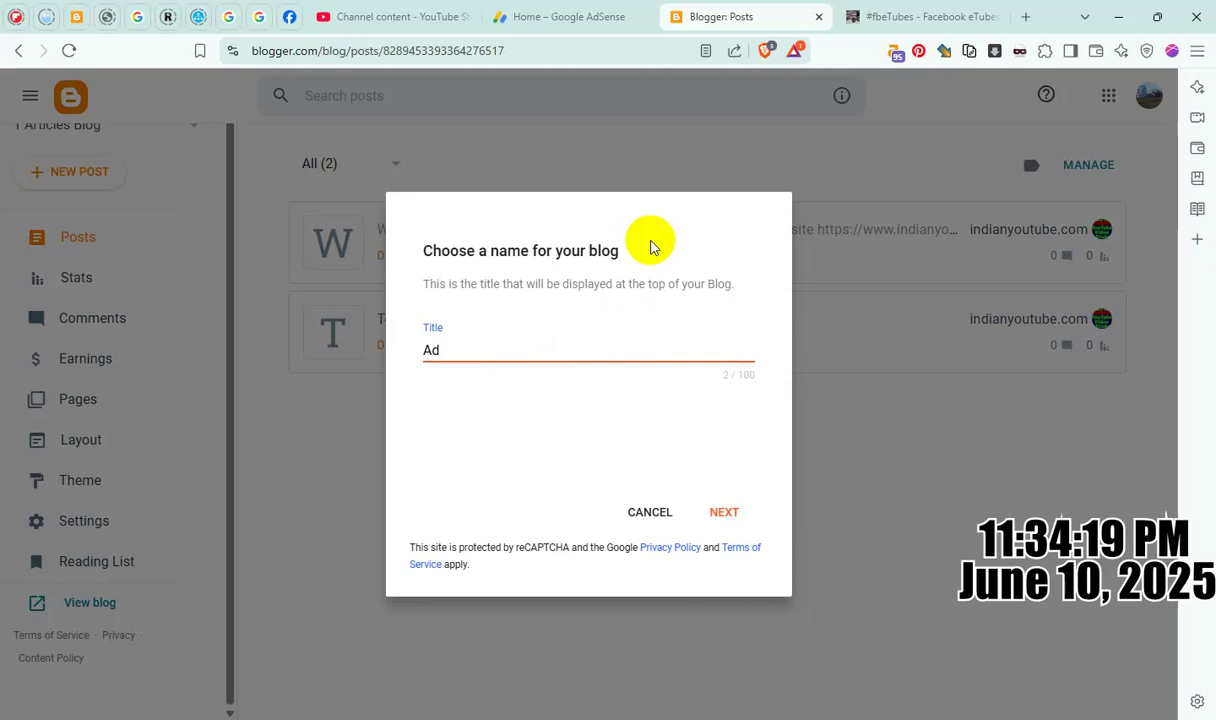
key(BackSpace)
text(DV)
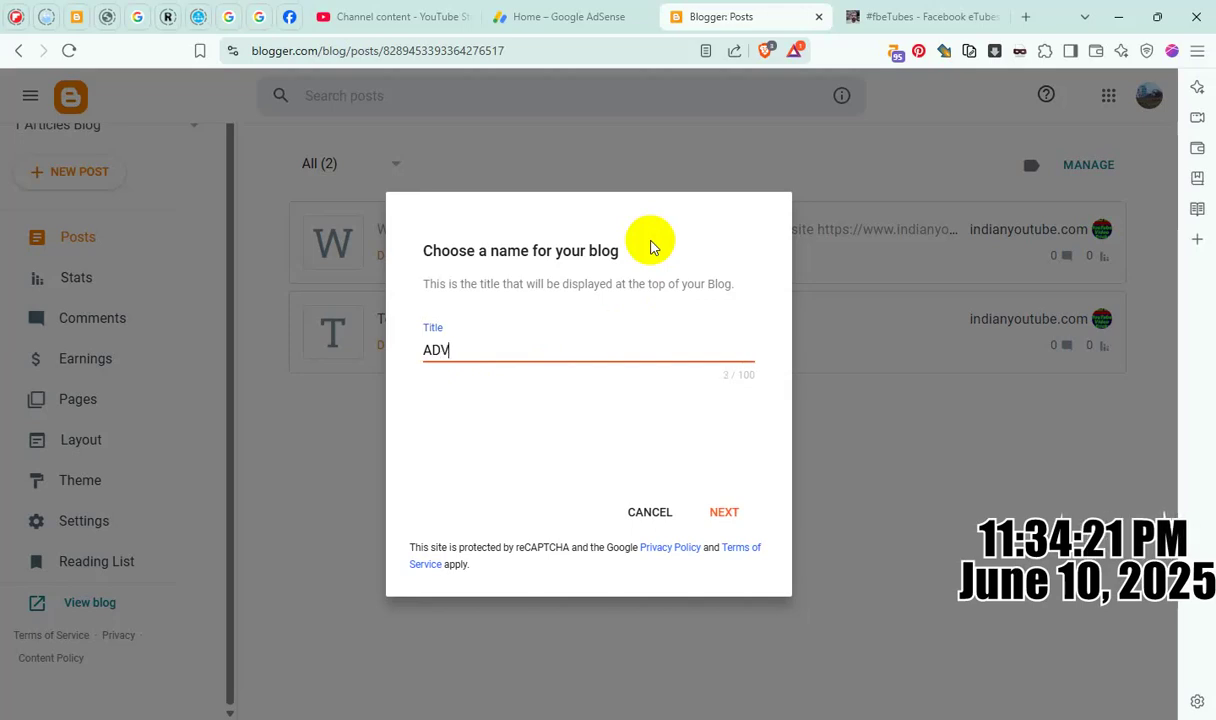
text(ERT)
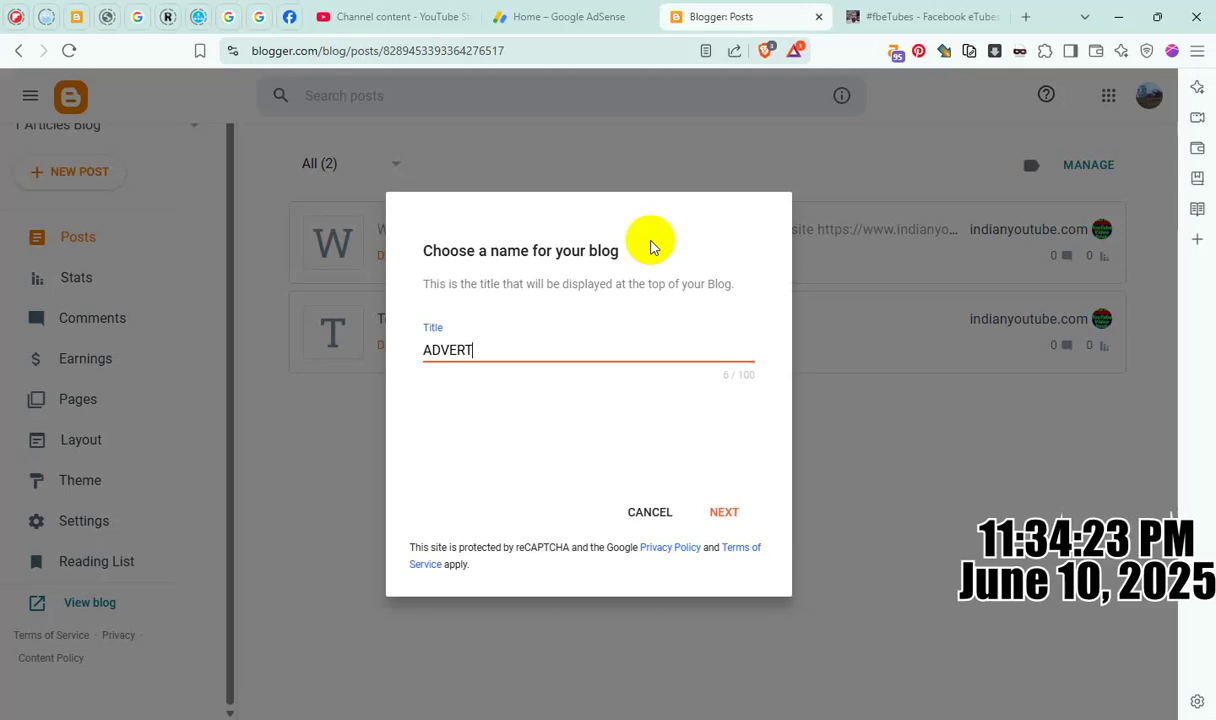
text(ISE)
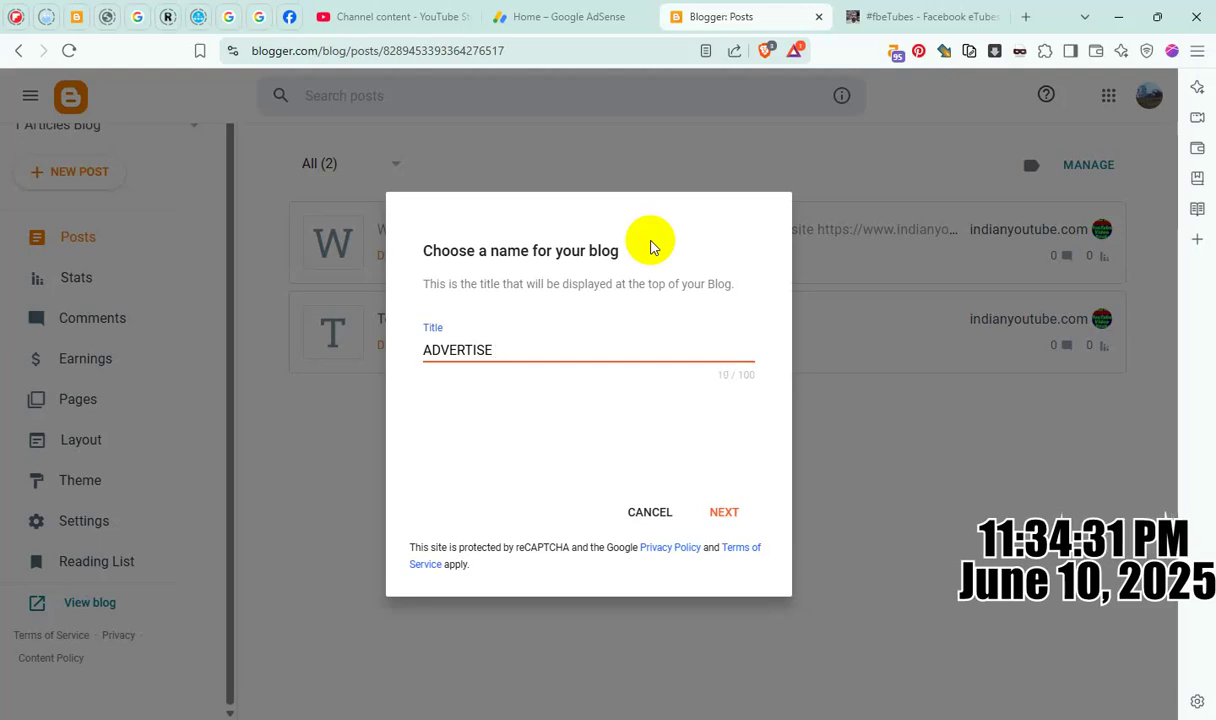
text( I()
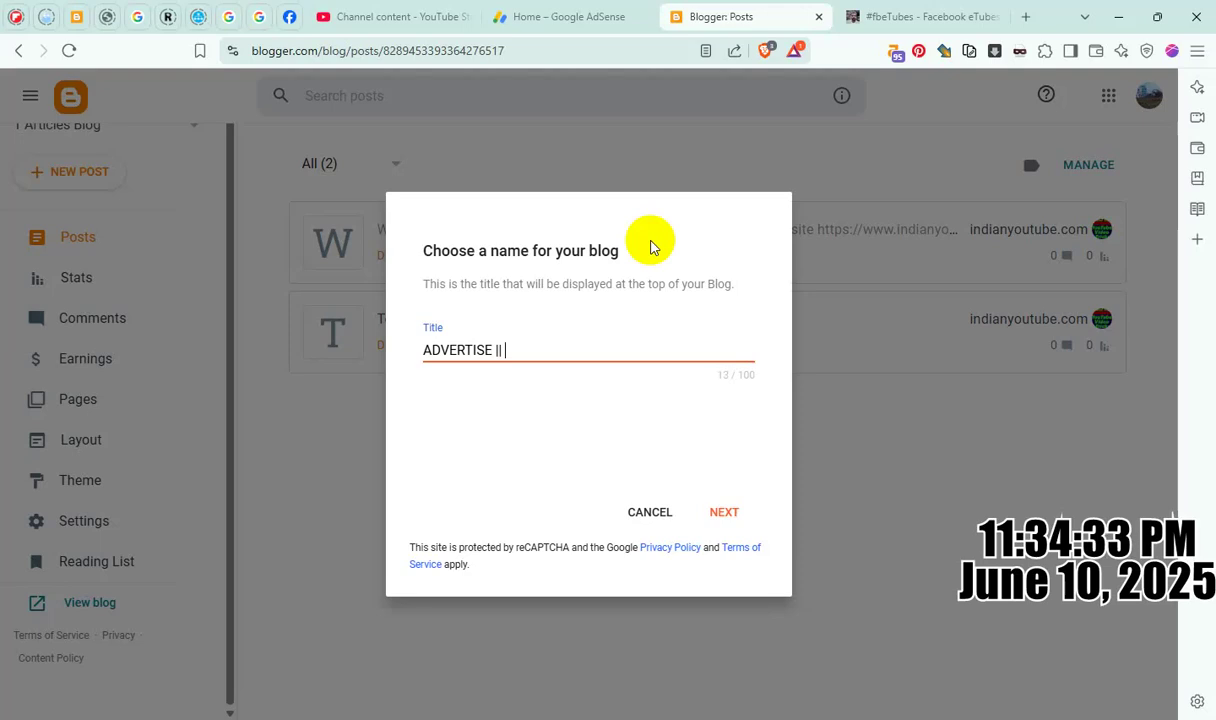
text( GO)
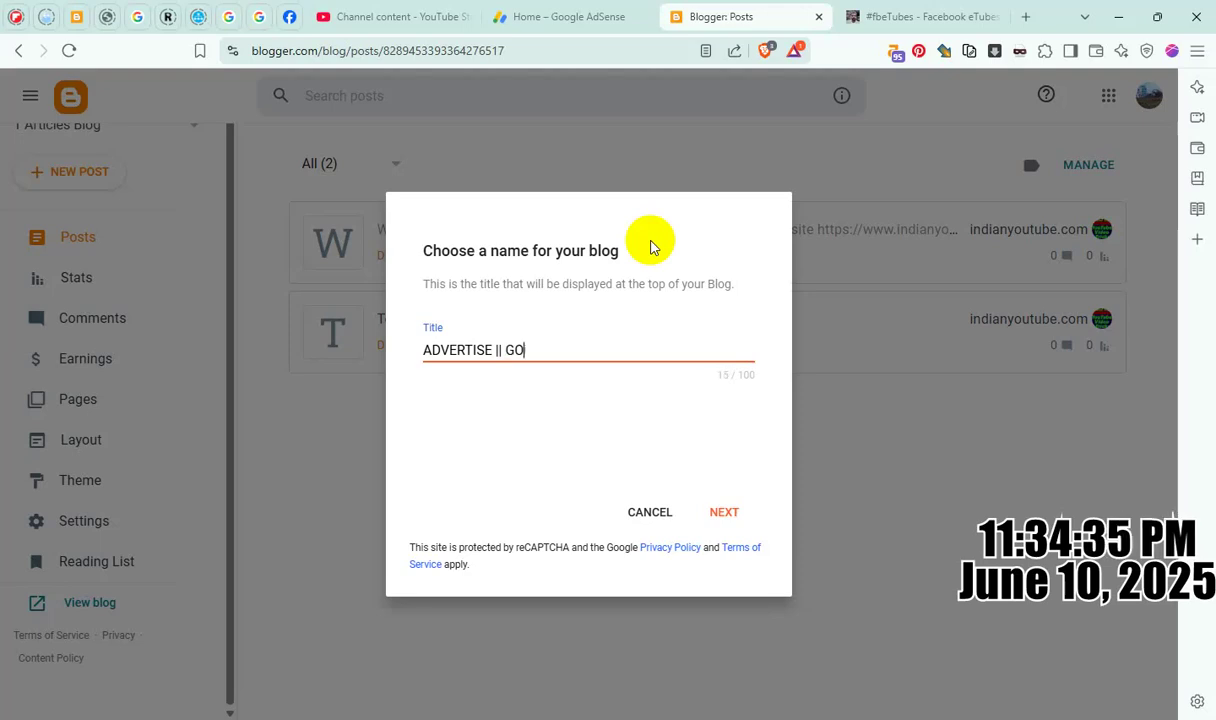
text(OGLE ADSENSE)
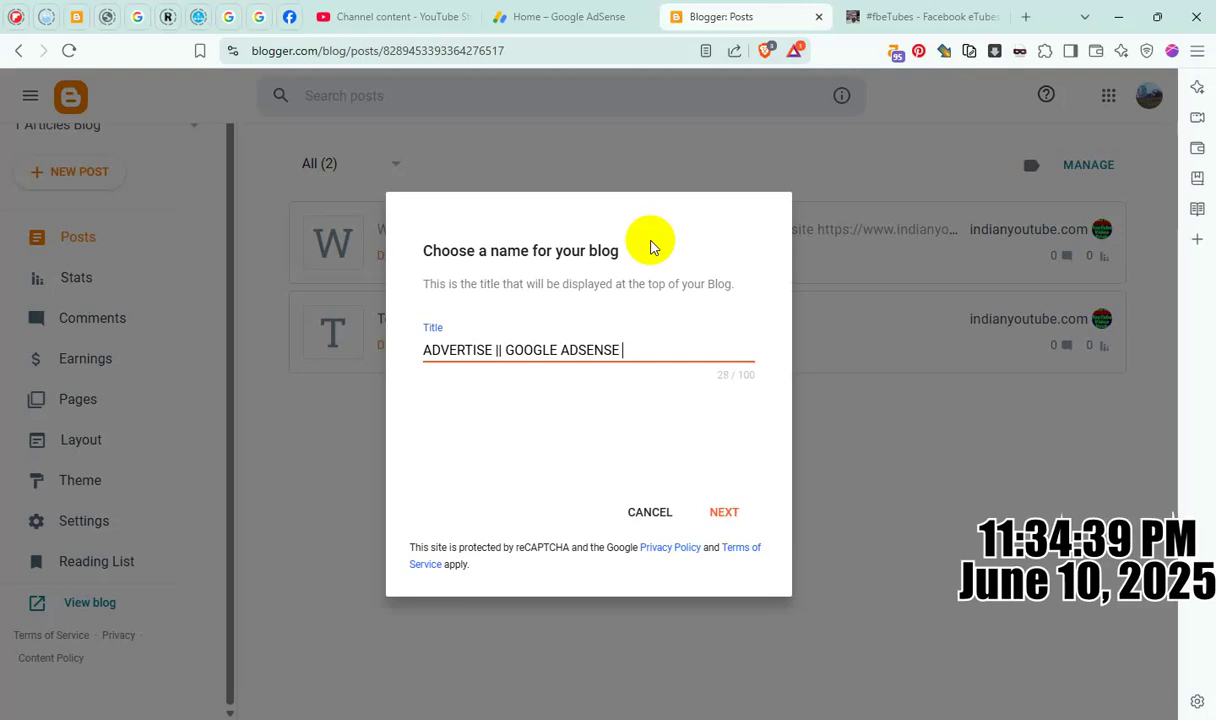
text( ||)
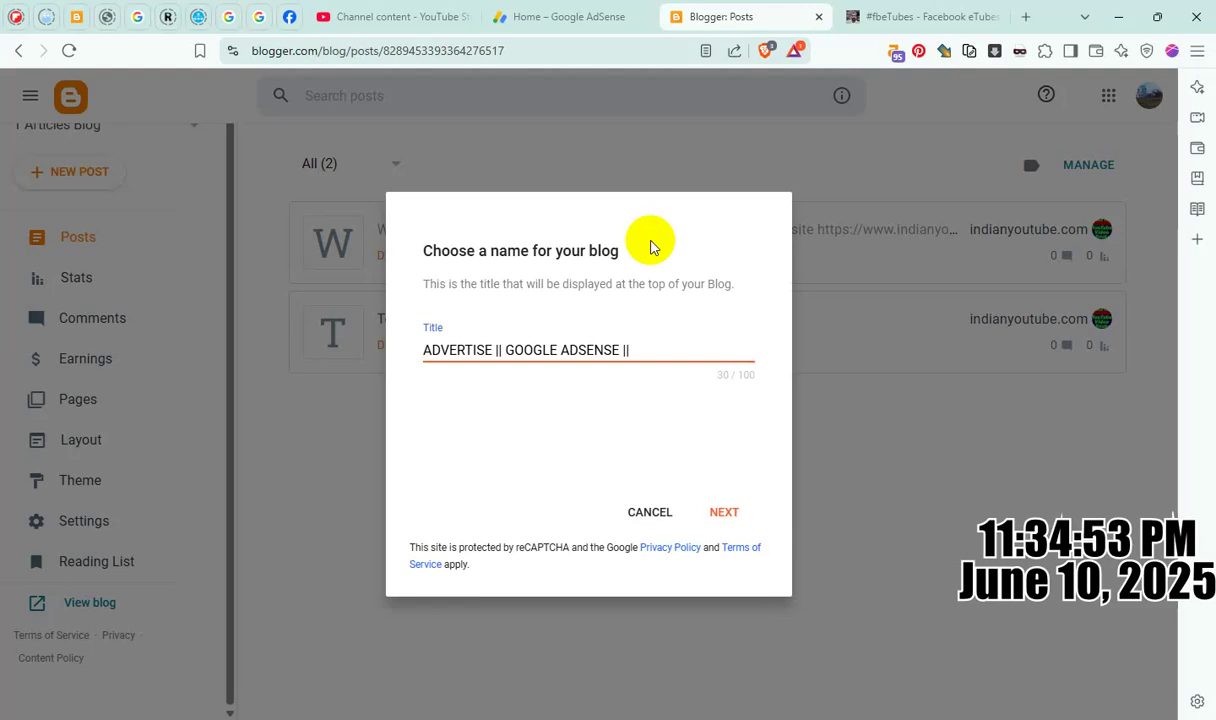
key(Right)
key(Right)
key(Right)
key(Right)
key(Right)
key(Right)
key(Right)
key(Right)
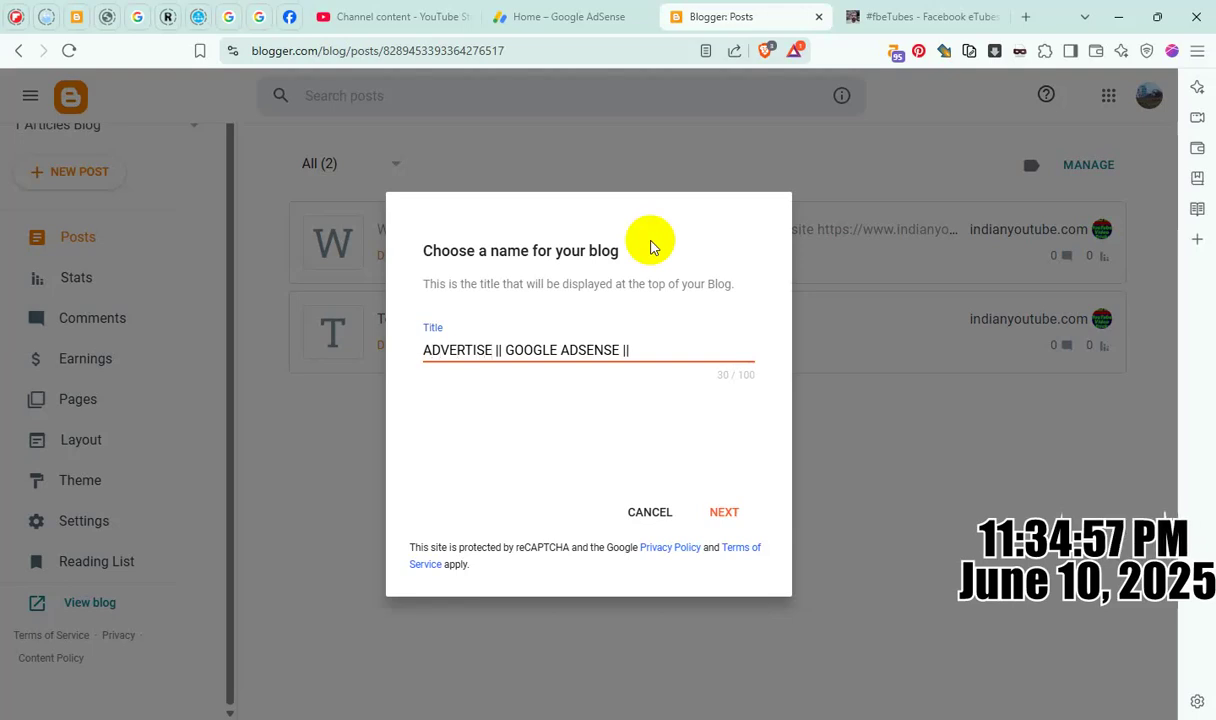
key(Right)
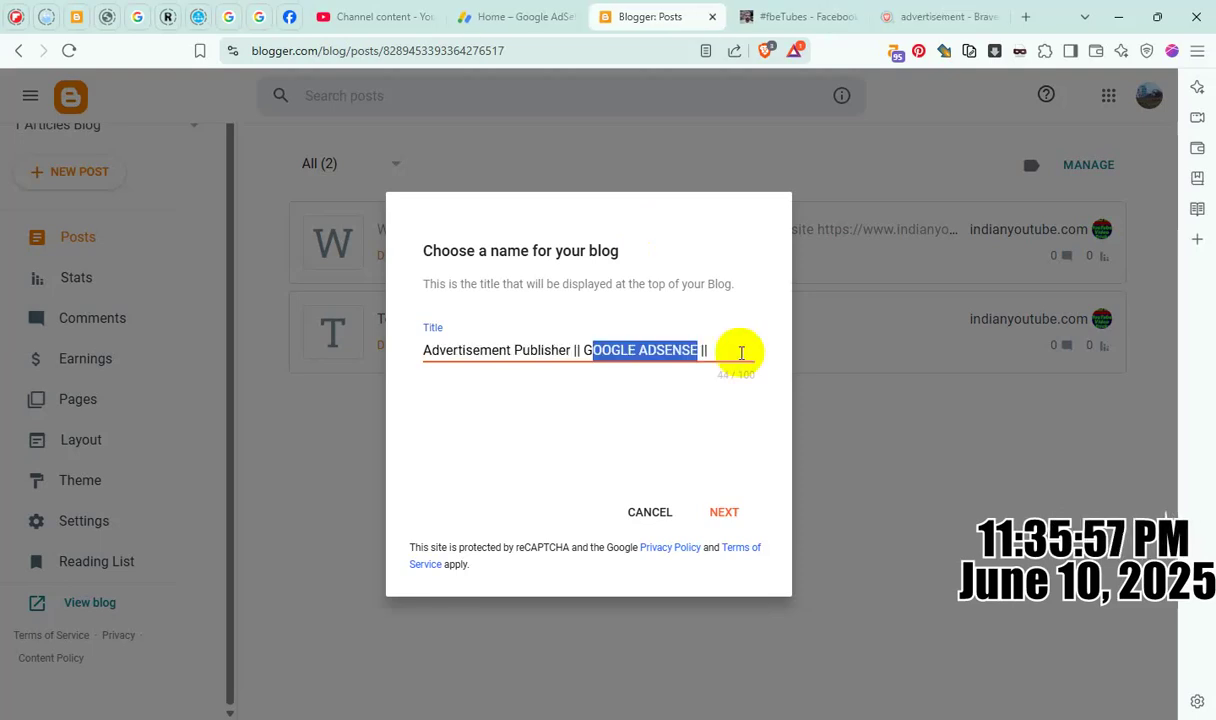
Replace "GOOGLE ADSENSE" in the blog title with "Google Adsense Ads" and add "Adsterra Ads" after the last separator
text(Google)
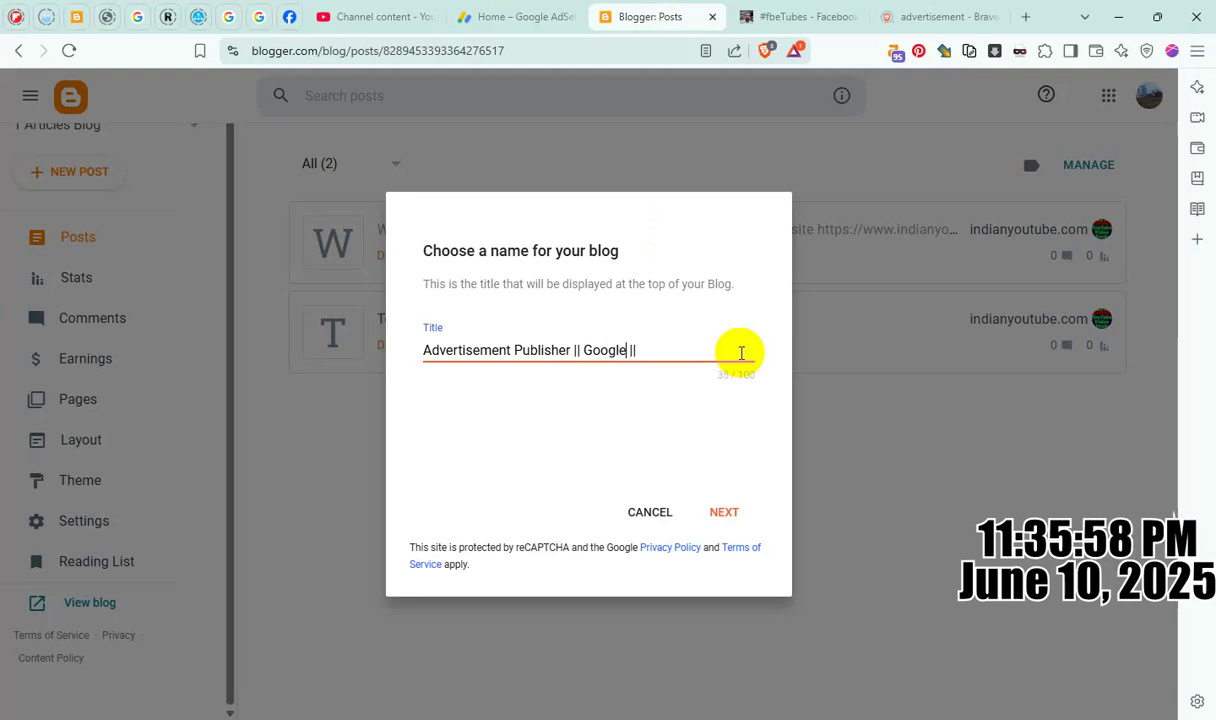
text(| )
text(Adsense)
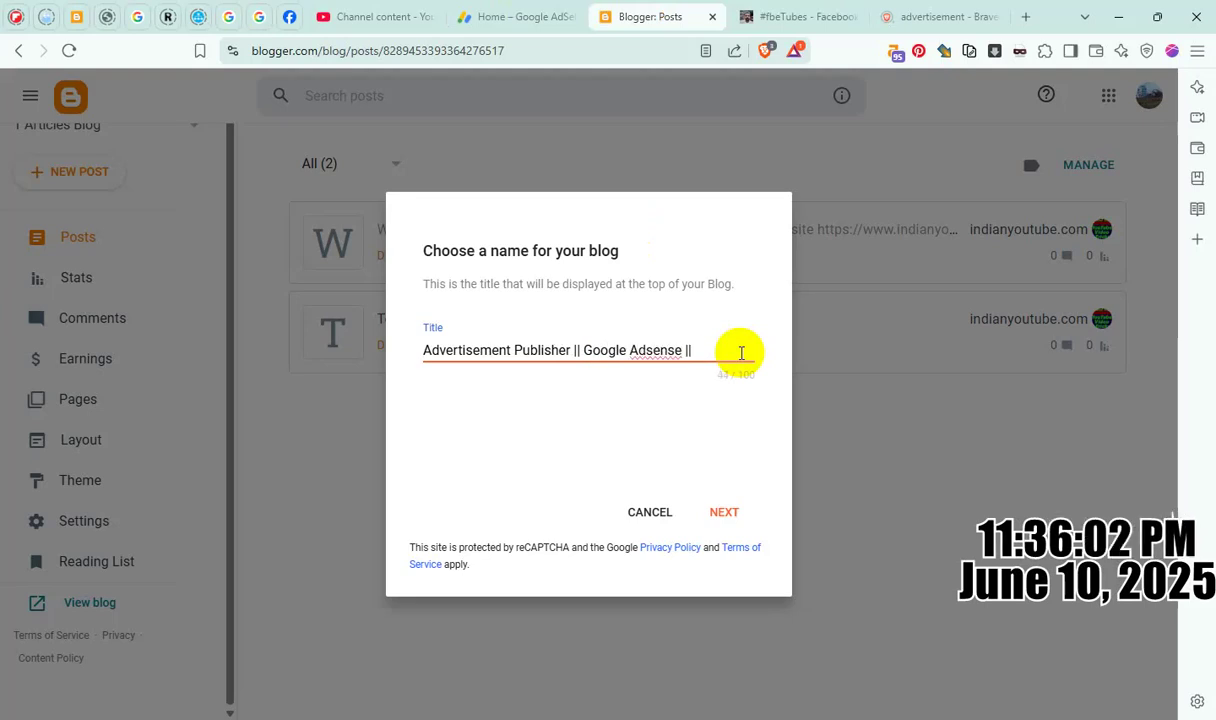
text( Ad)
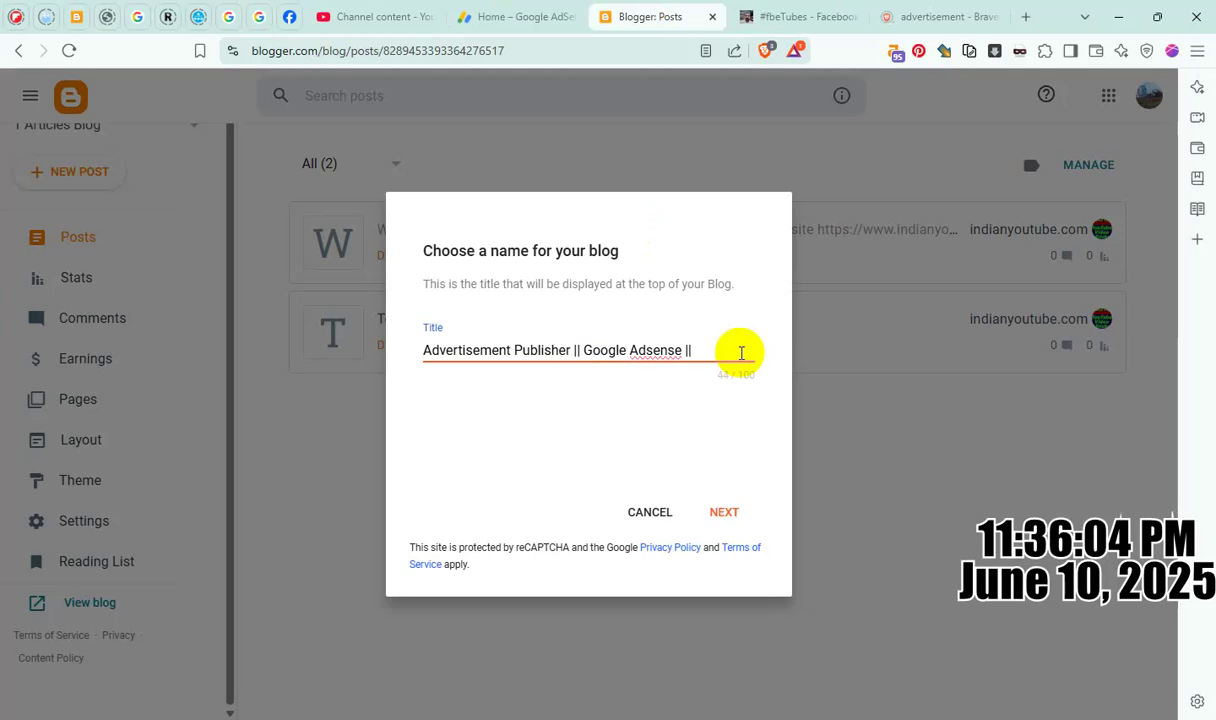
text(s)
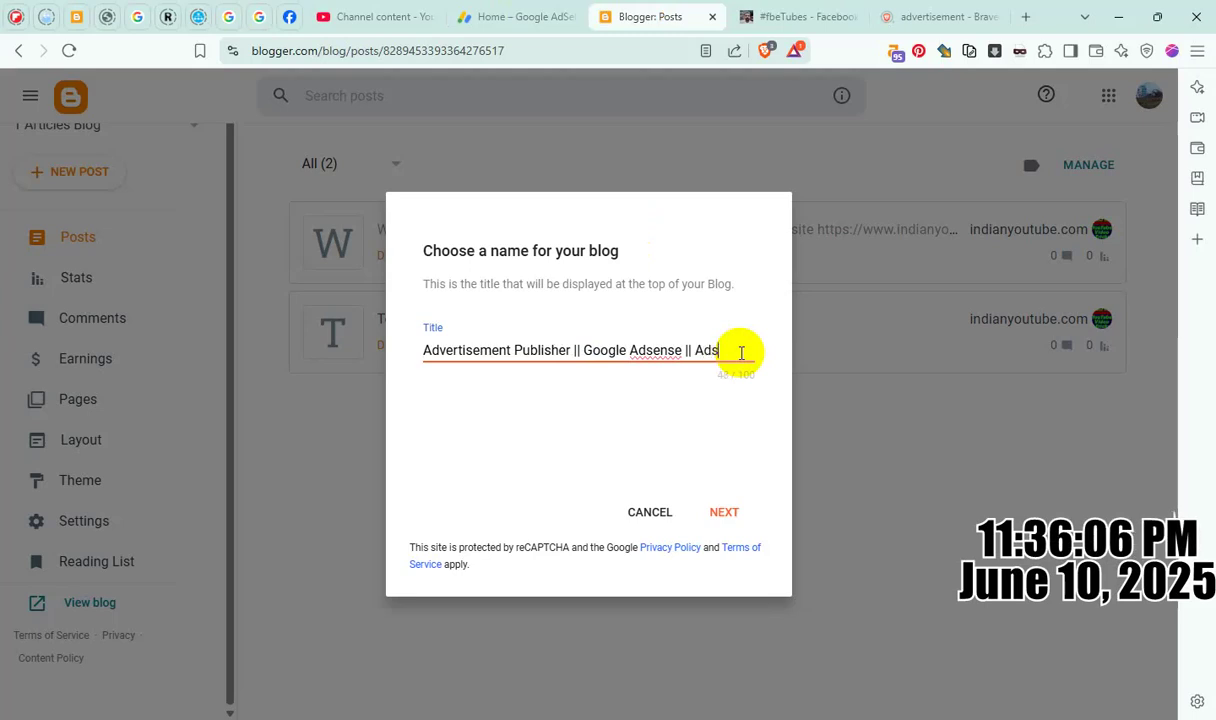
text(terra)
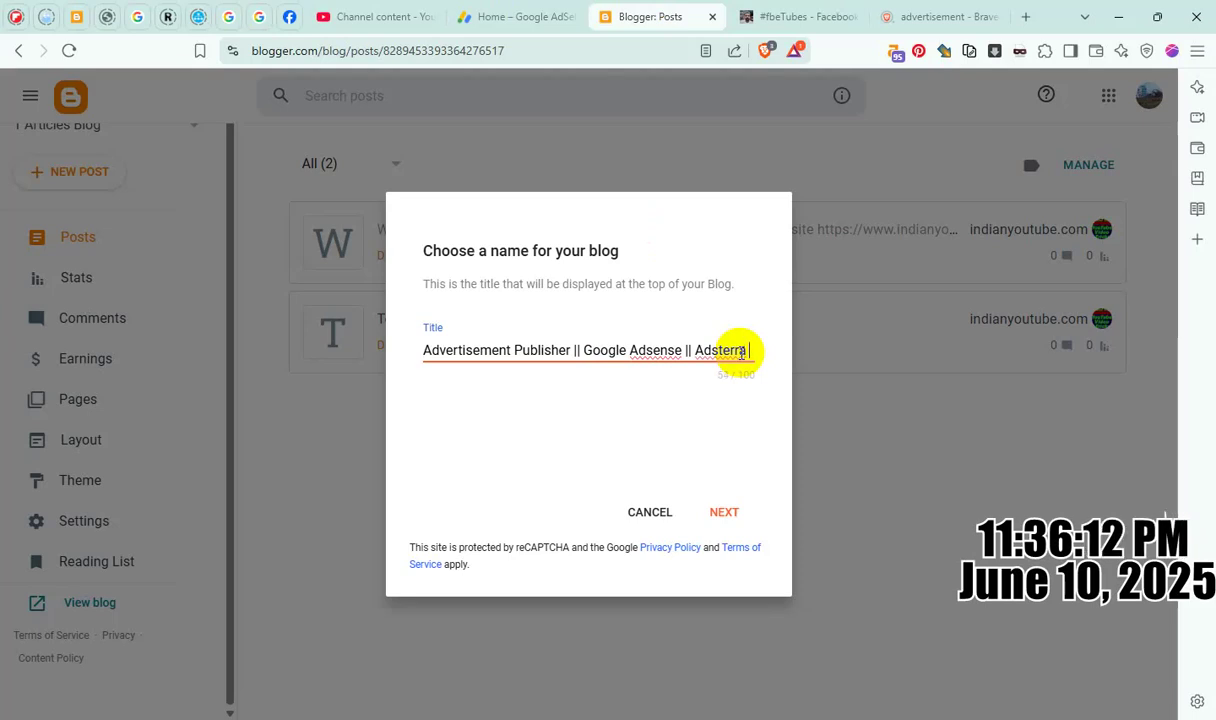
text( Ads)
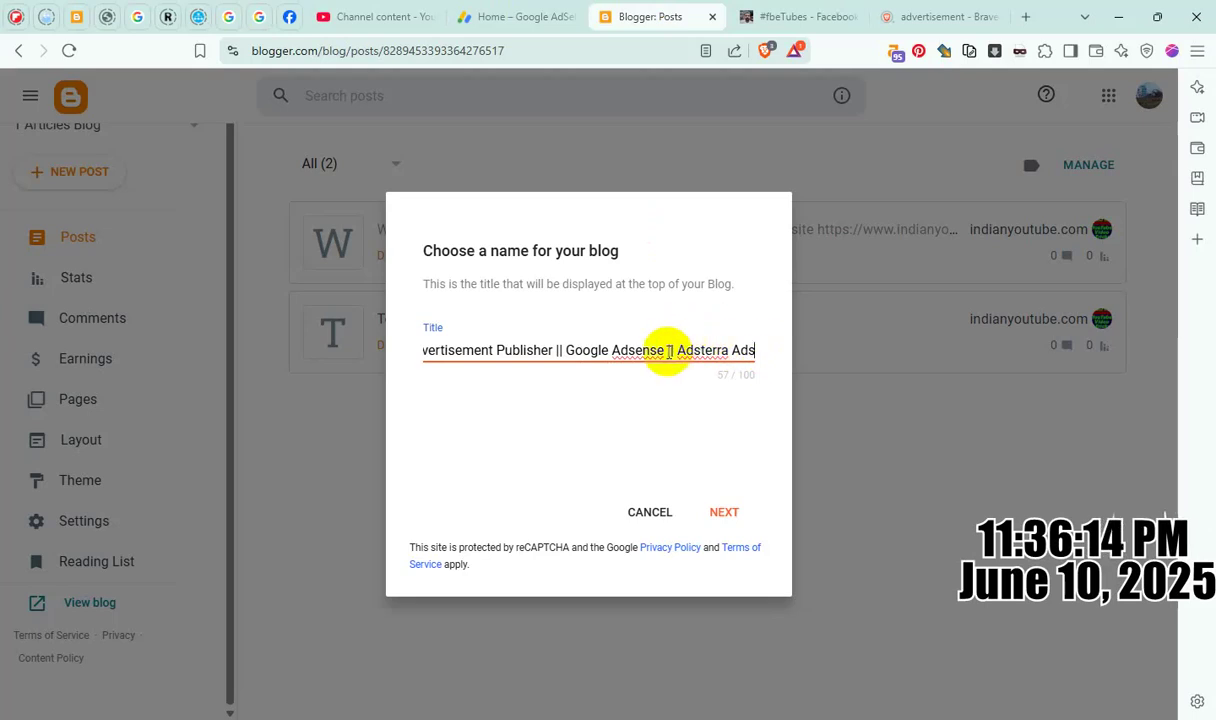
click(666, 350)
text(Ads)
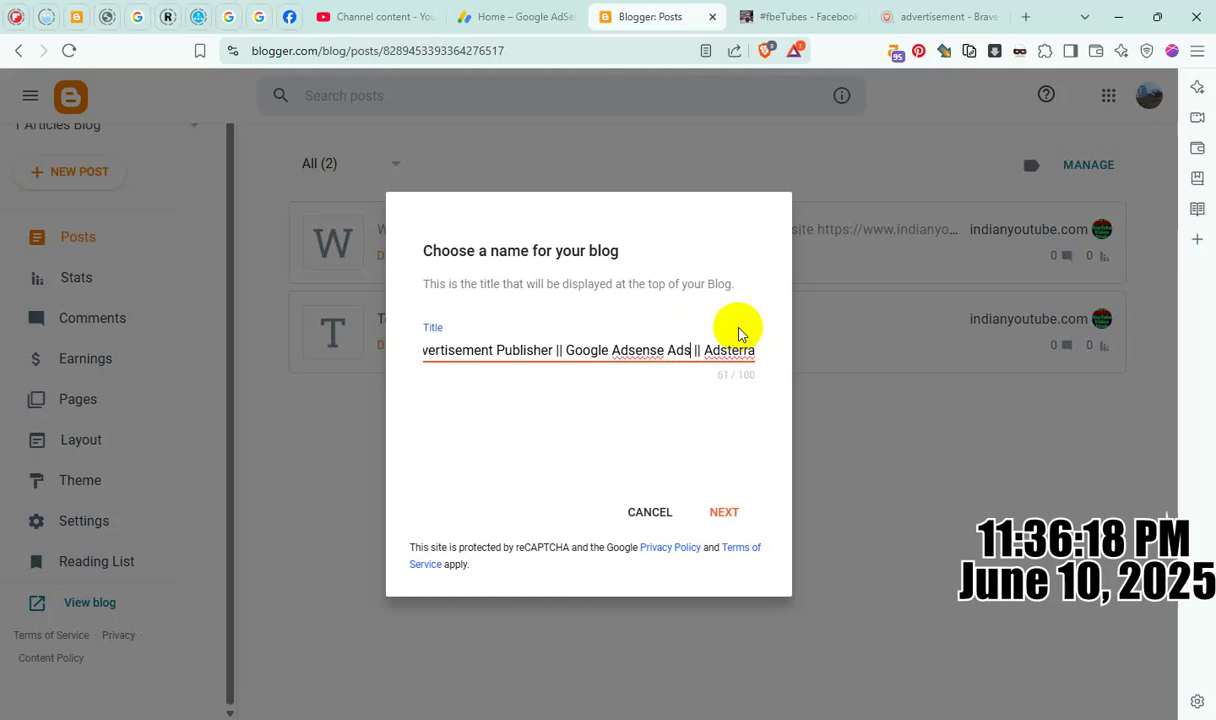
Append "|| Heylink Ads || Onclicka Ads" to the end of the blog title
key(End)
text(||)
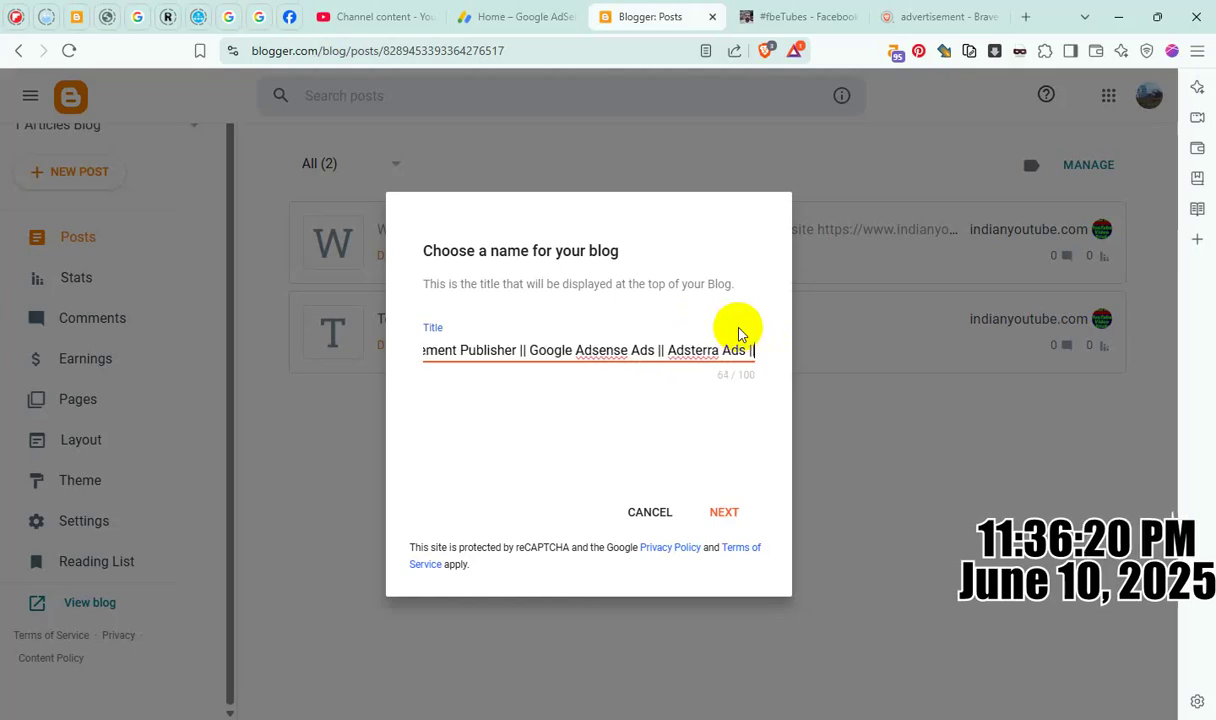
text( Hey)
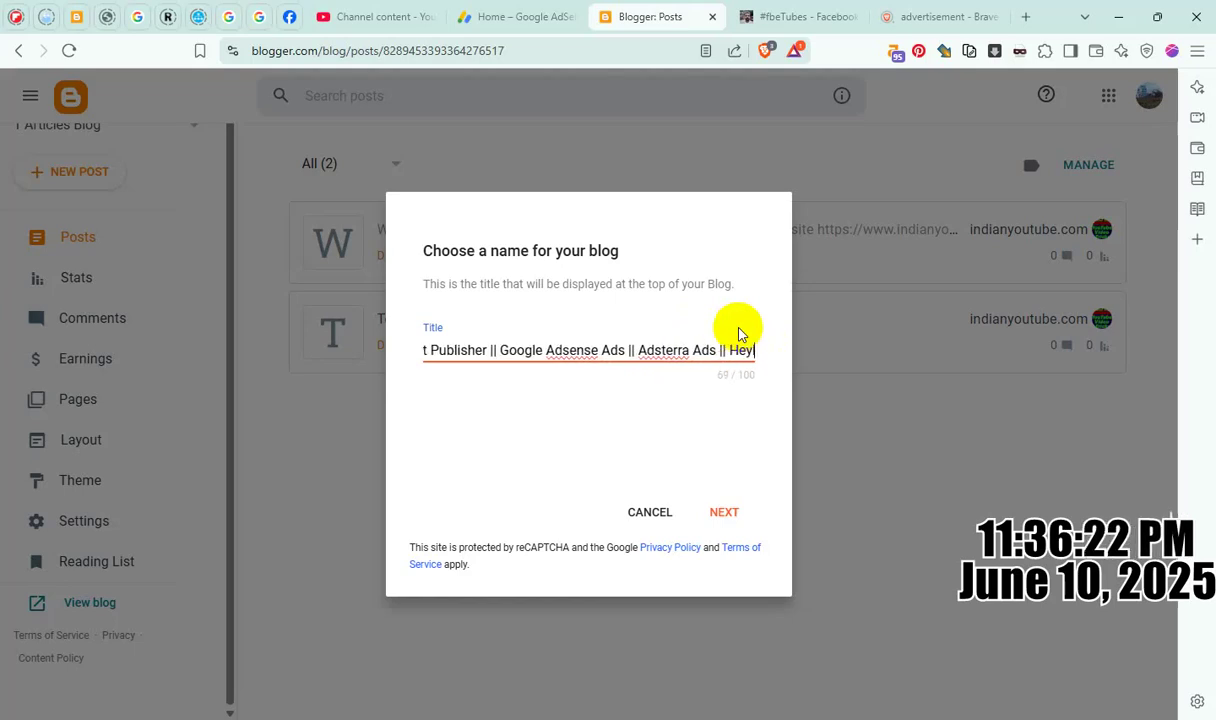
text(link Ads )
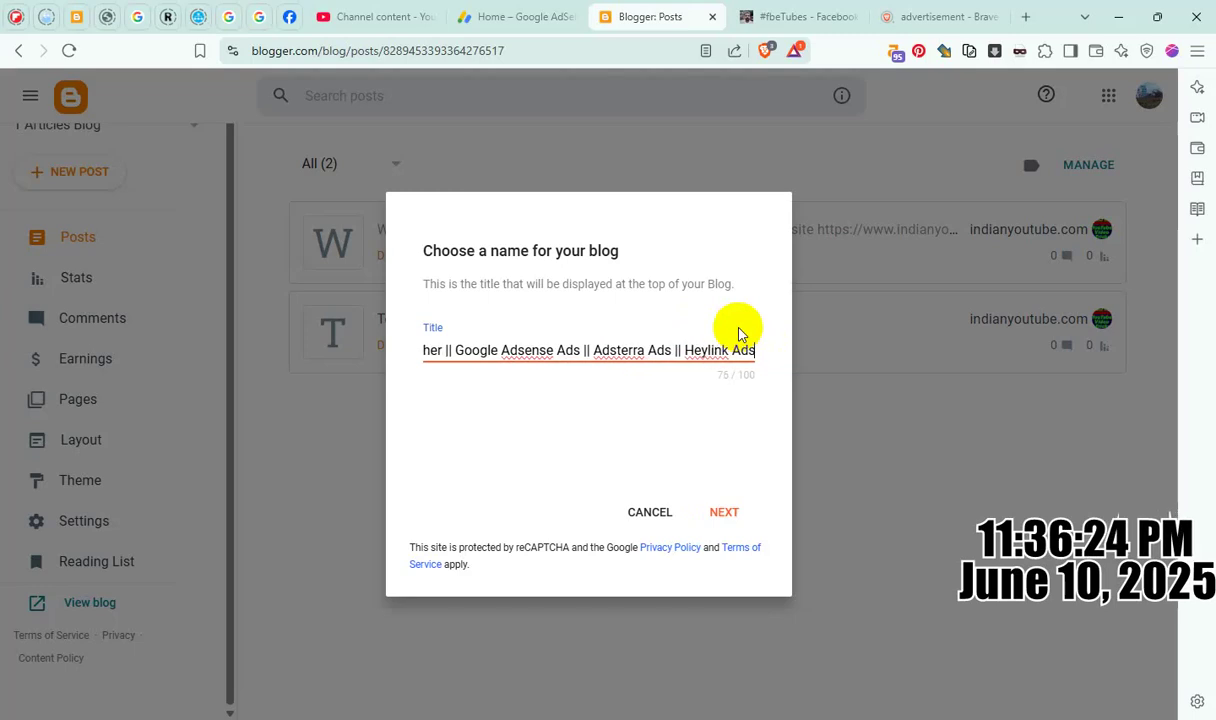
text(||)
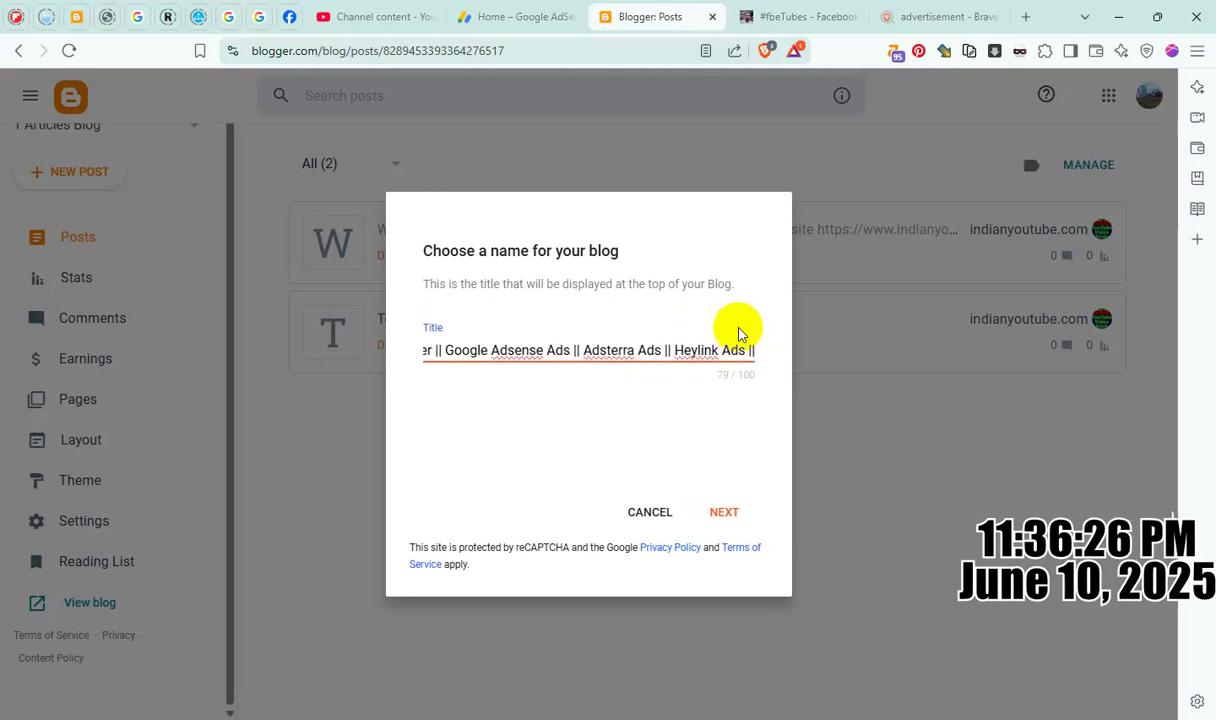
text( O)
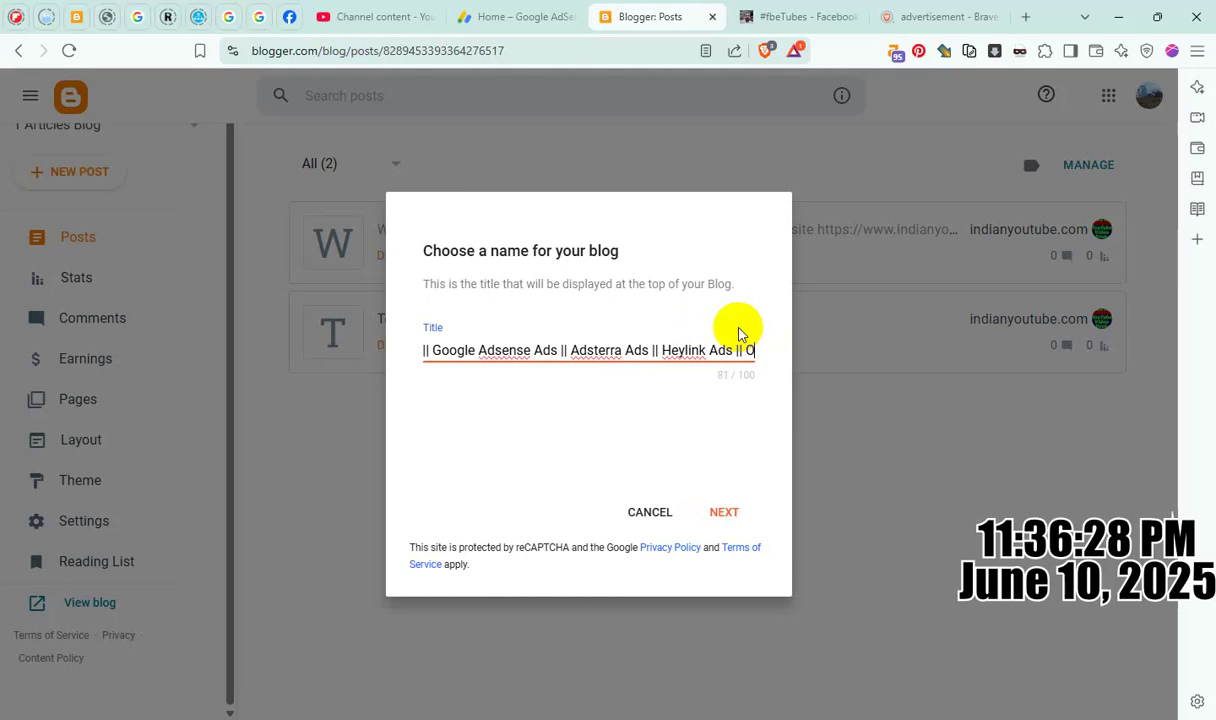
text(nclick)
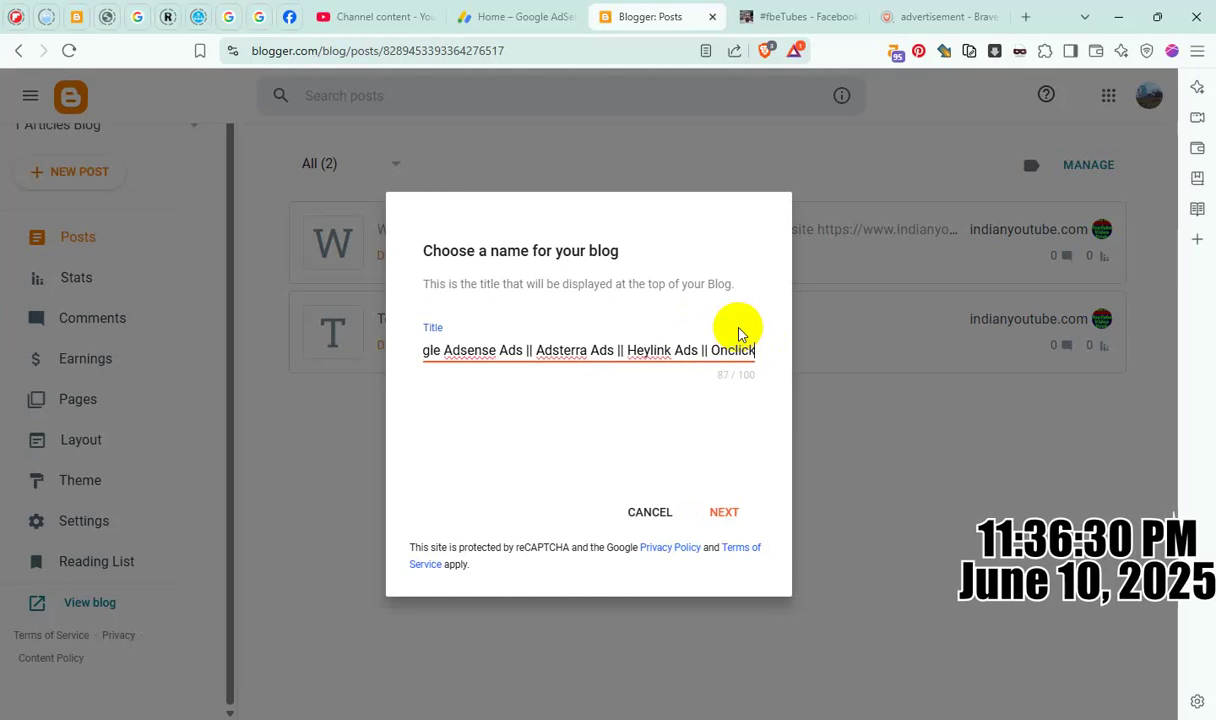
text(a Ads)
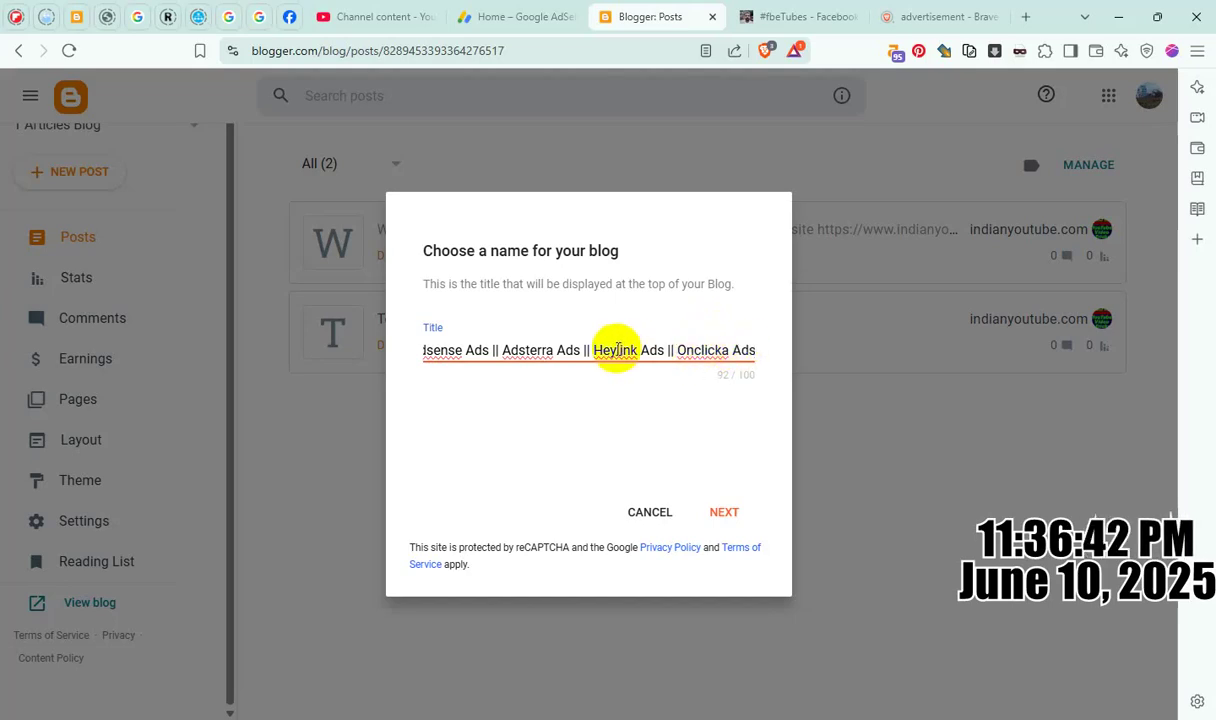
Add "Online" before "Advertisement Publisher" in the blog title and continue to choosing the blog's URL
key(Home)
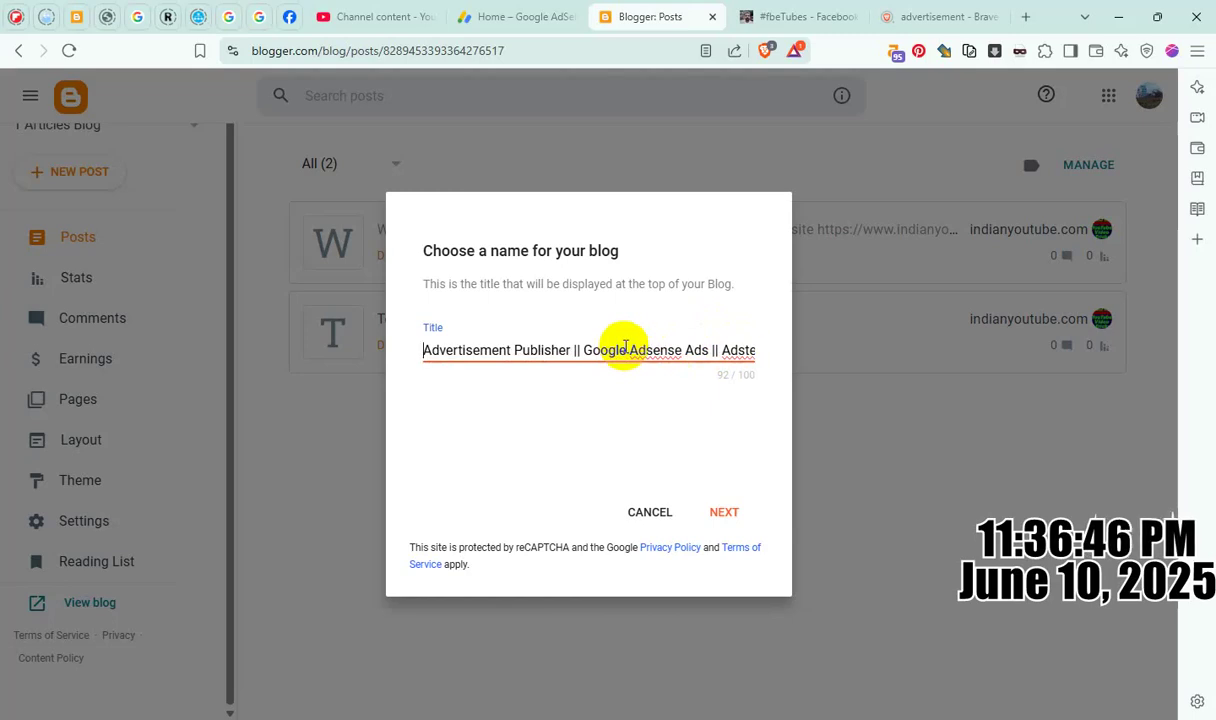
text(0)
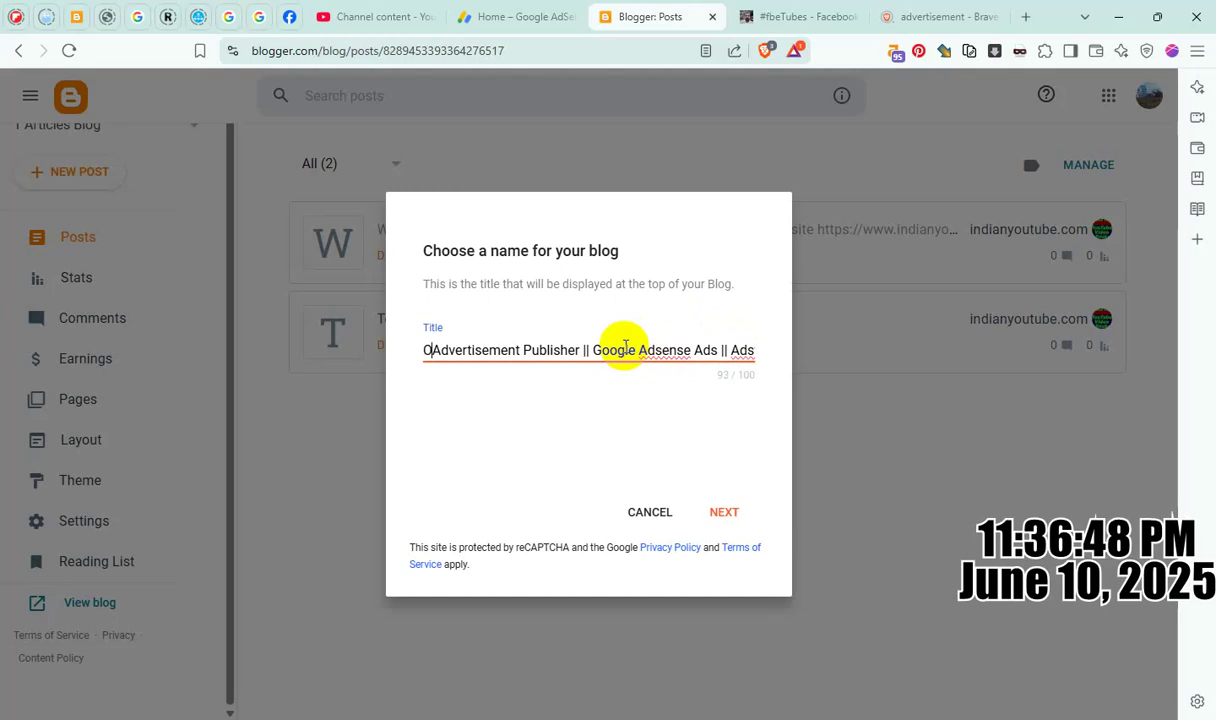
text(nline)
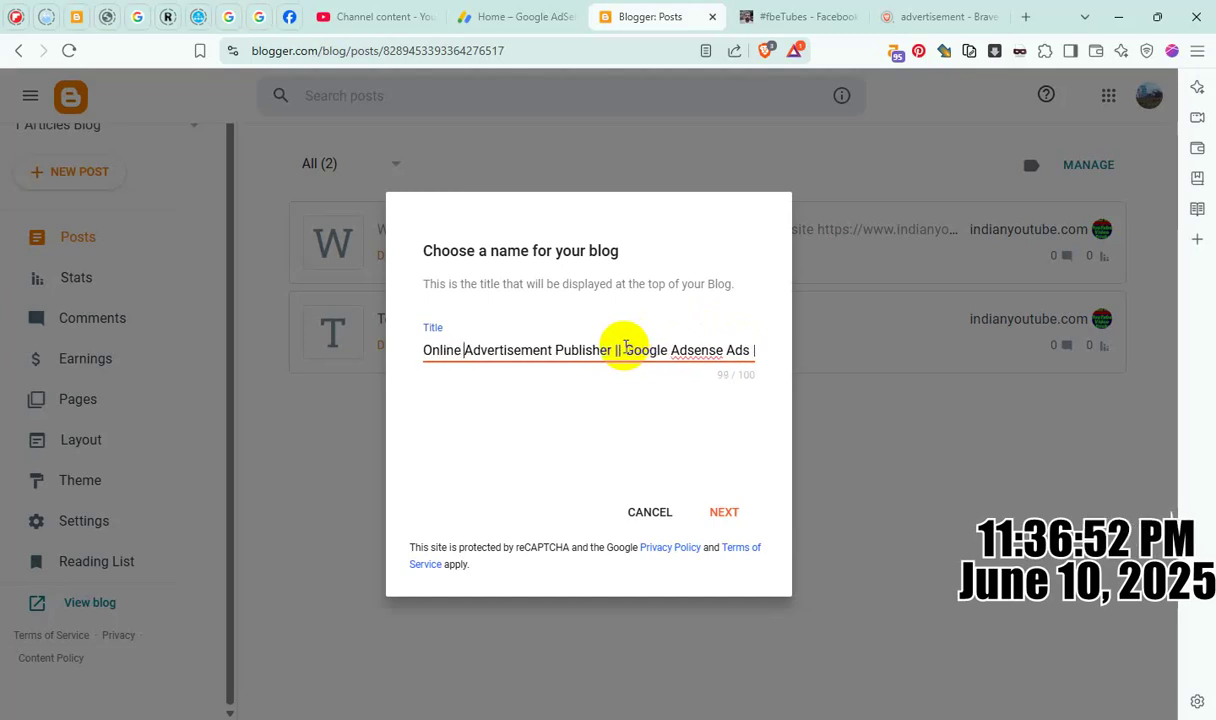
key(ctrl+a)
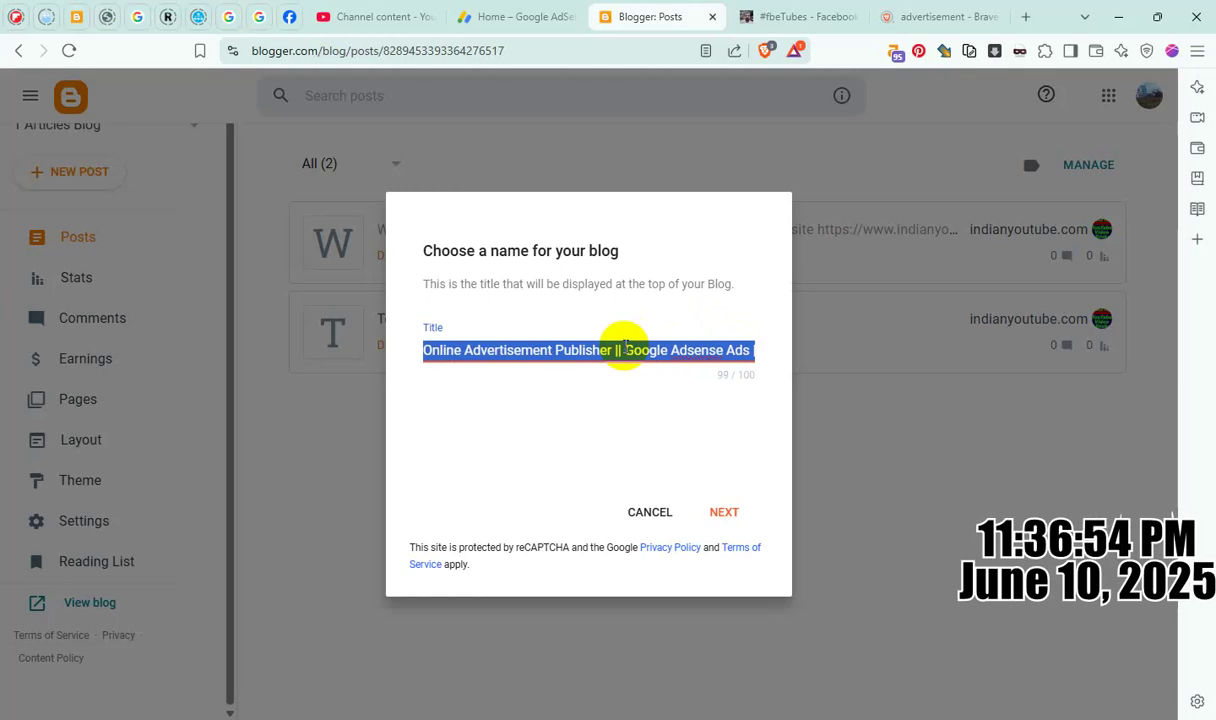
click(735, 511)
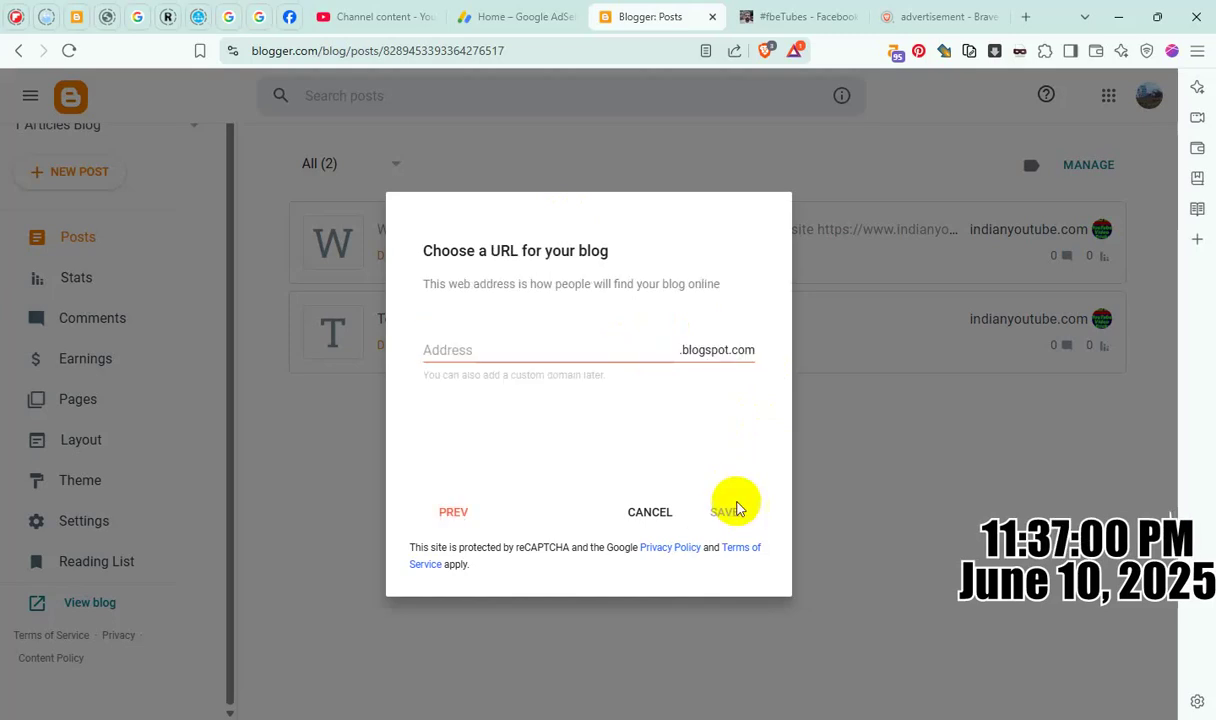
Enter "adspublisher" as the blogspot.com address of the new blog
click(500, 345)
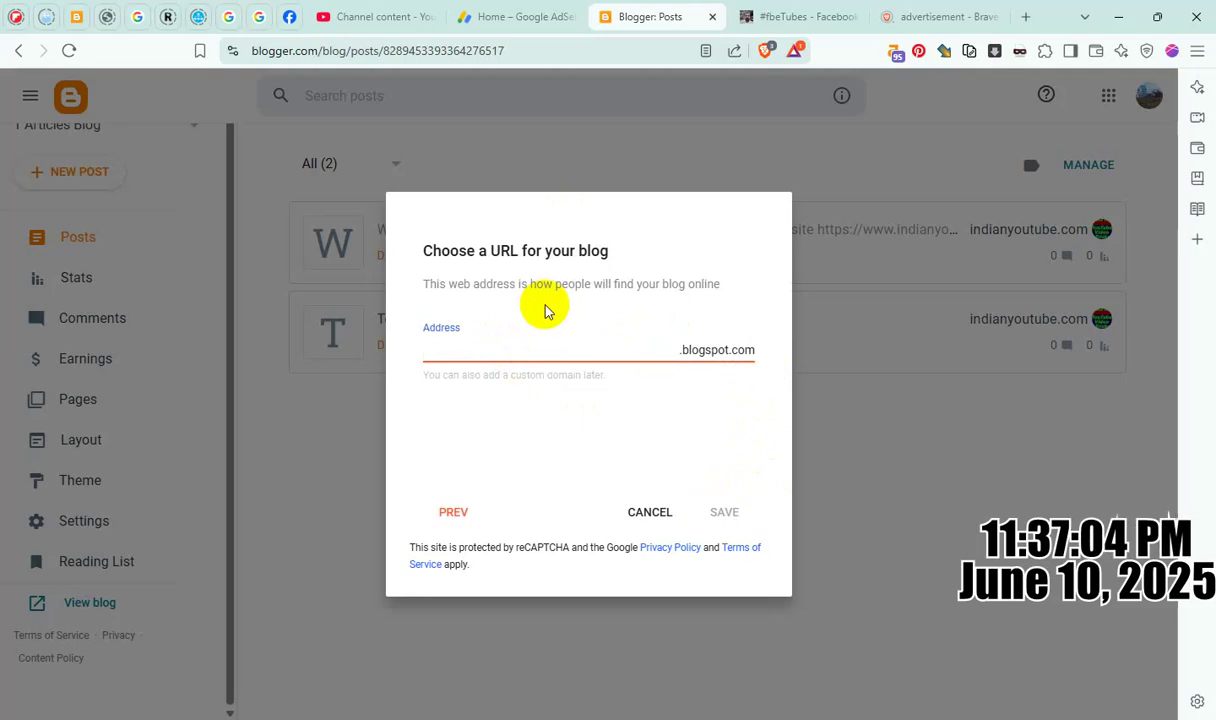
text(ads)
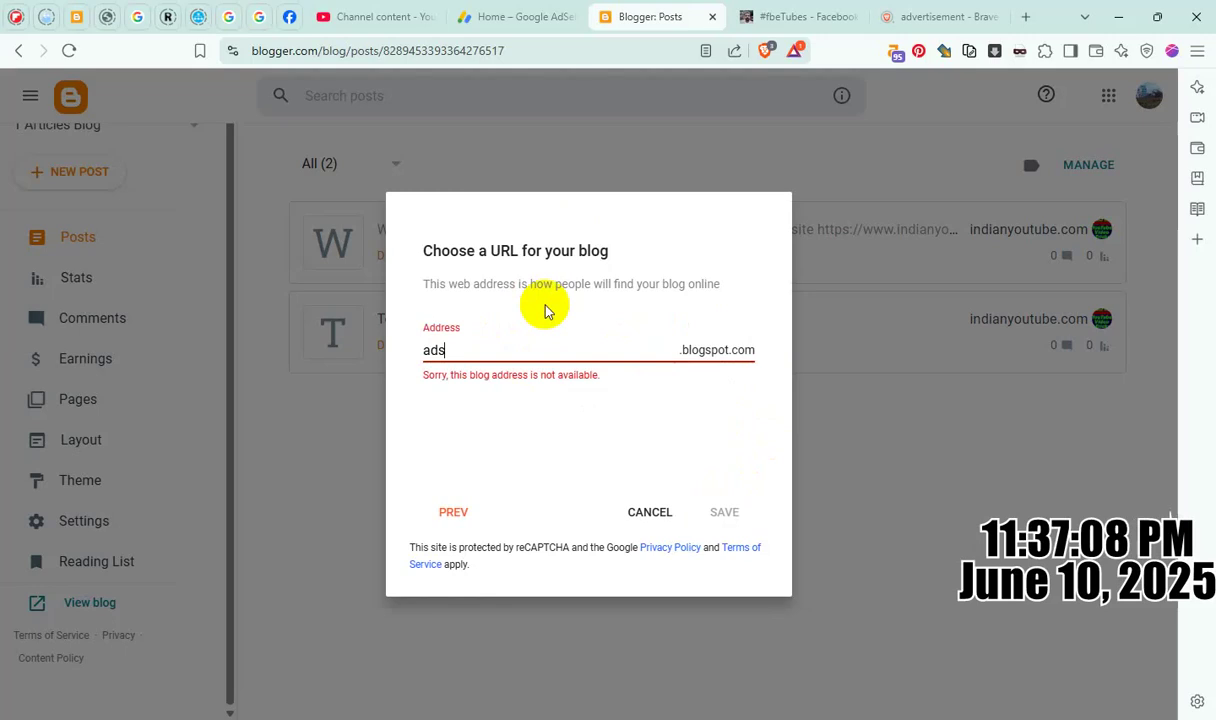
text(publisher)
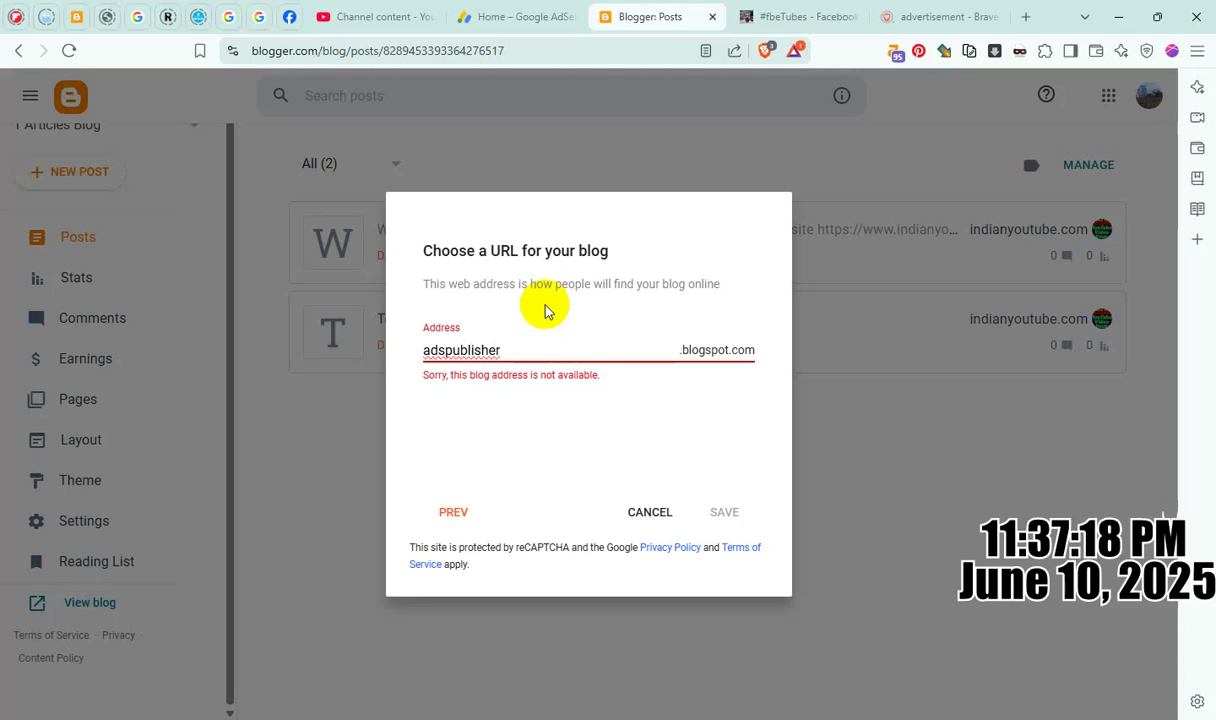
Replace the new blog's blogspot.com address with "adslink"
key(ctrl+a)
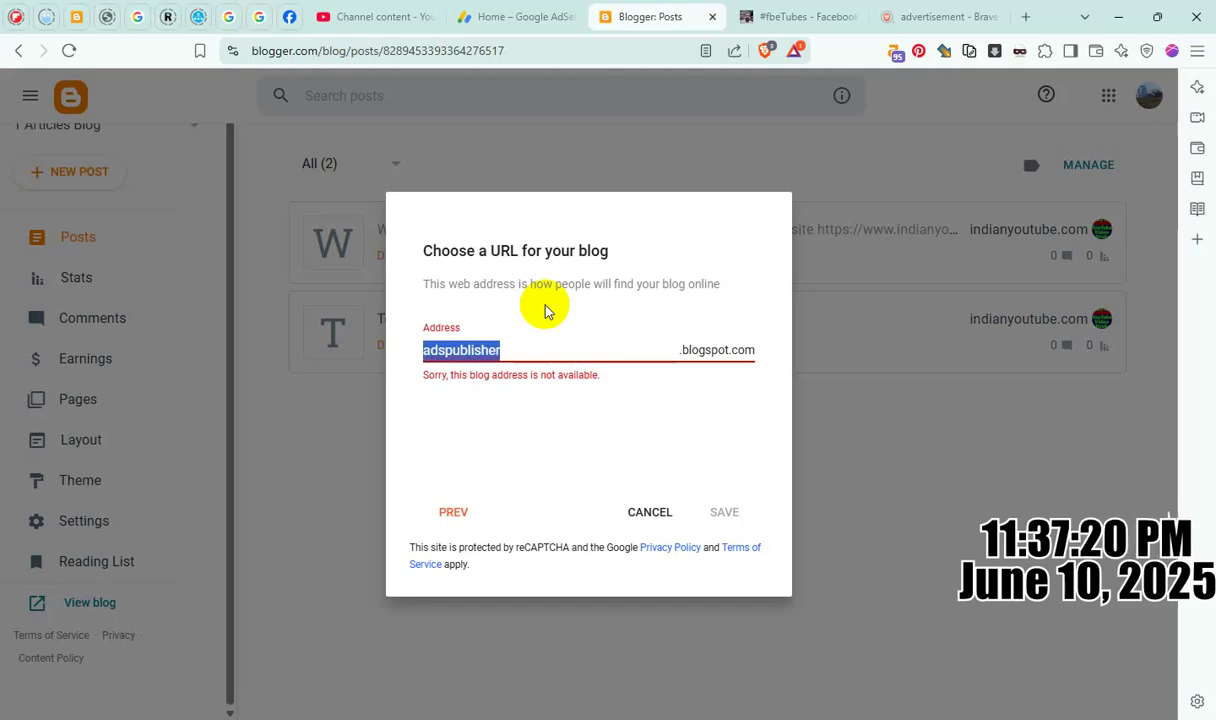
text(ads)
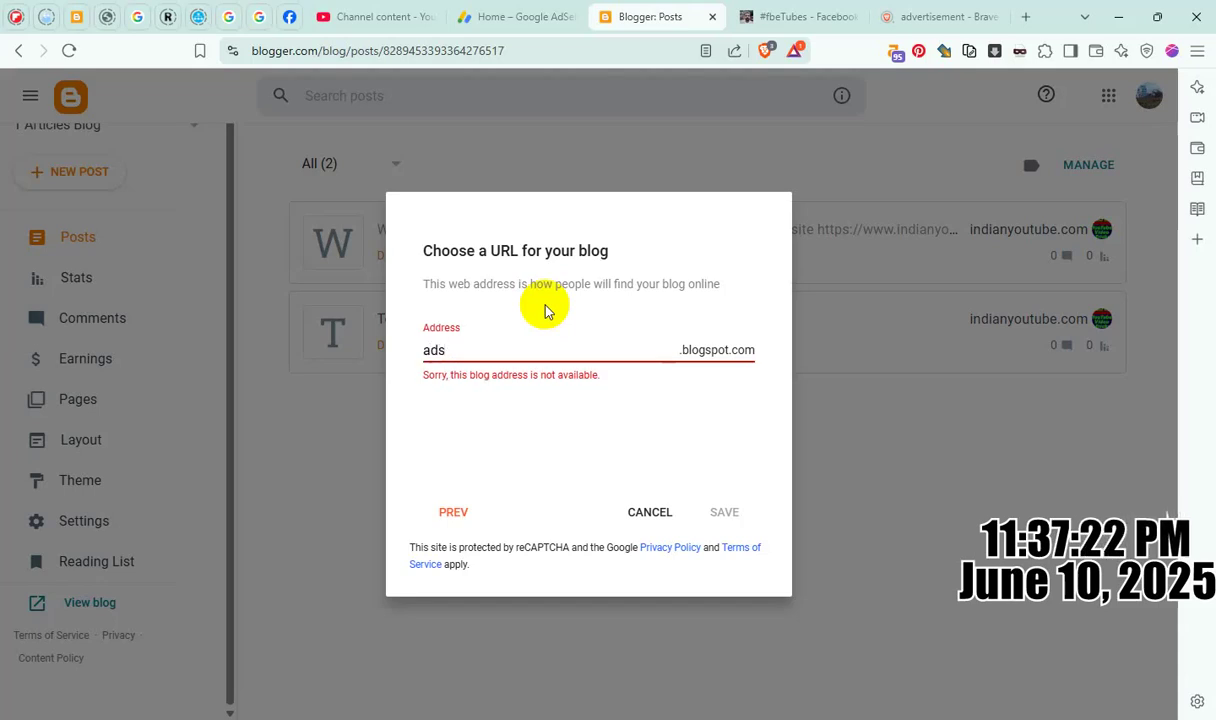
text(link)
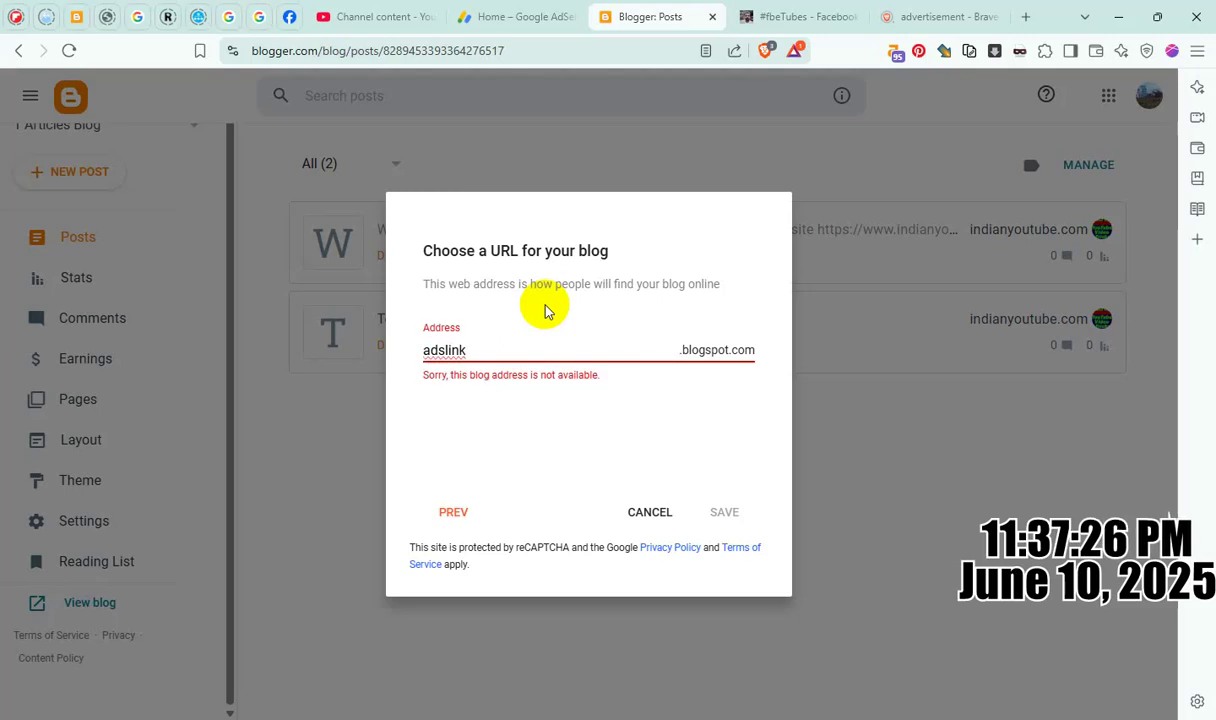
text(p)
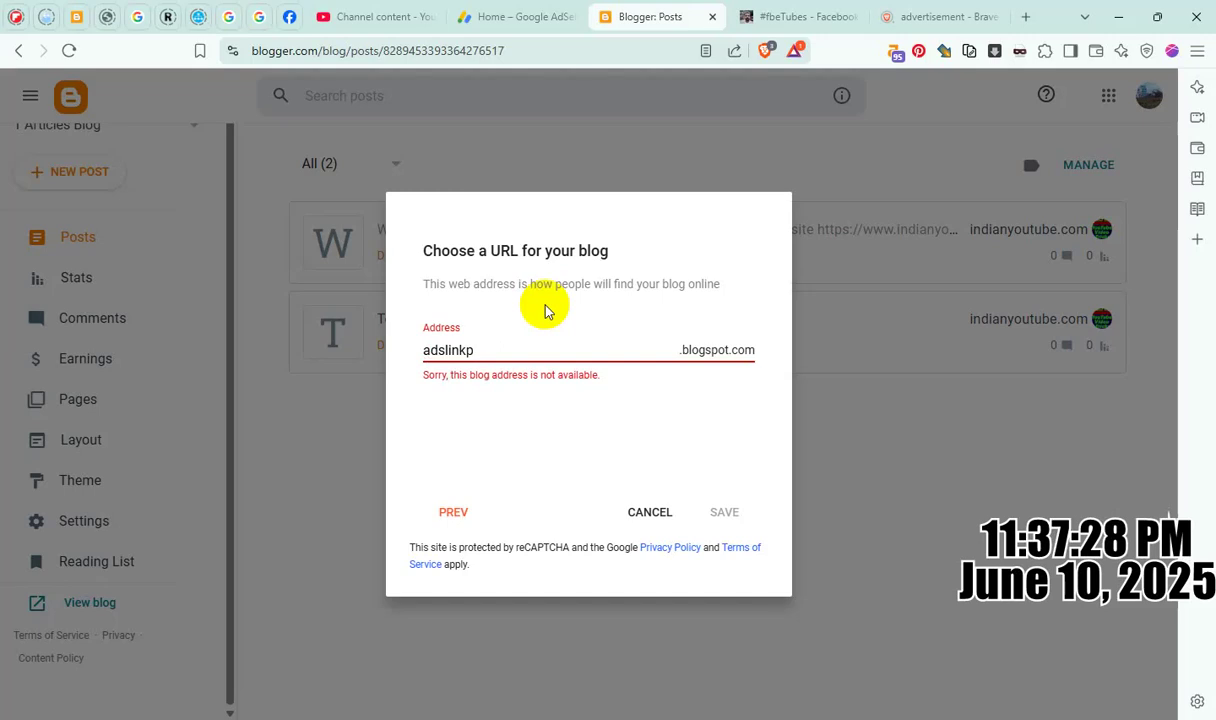
key(BackSpace)
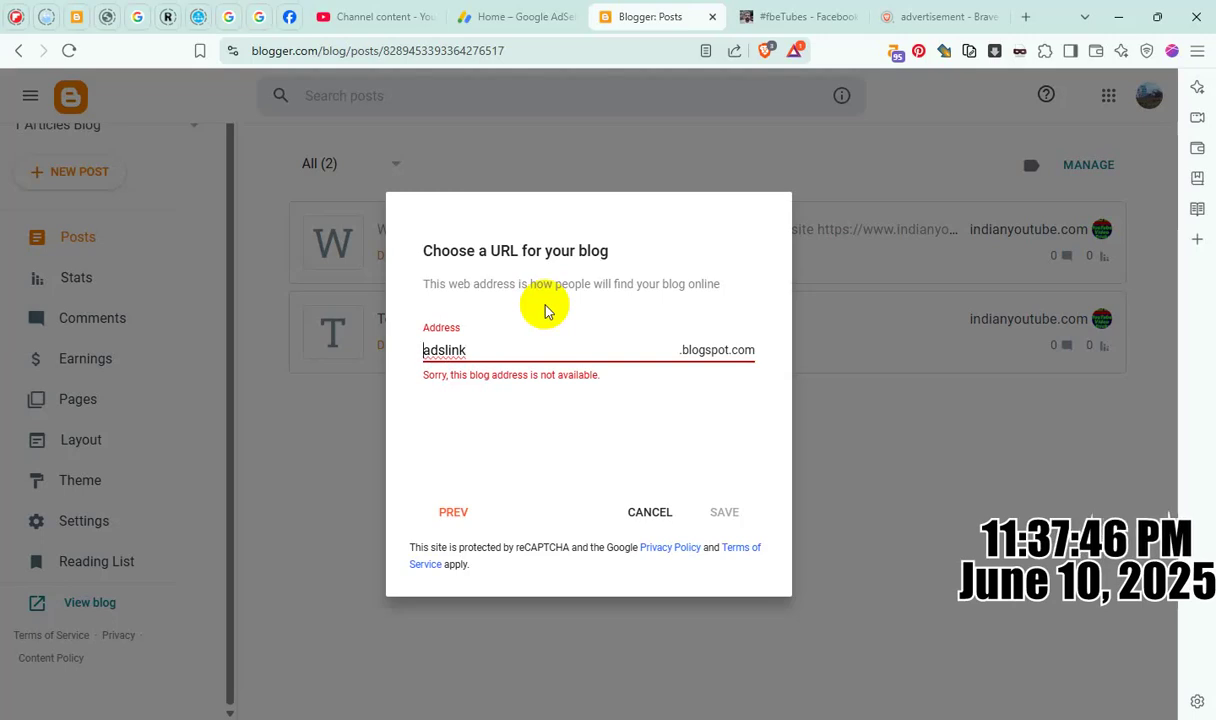
Add "online" in front of "adslink" so the address reads "onlineadslink", and save the new blog
key(End)
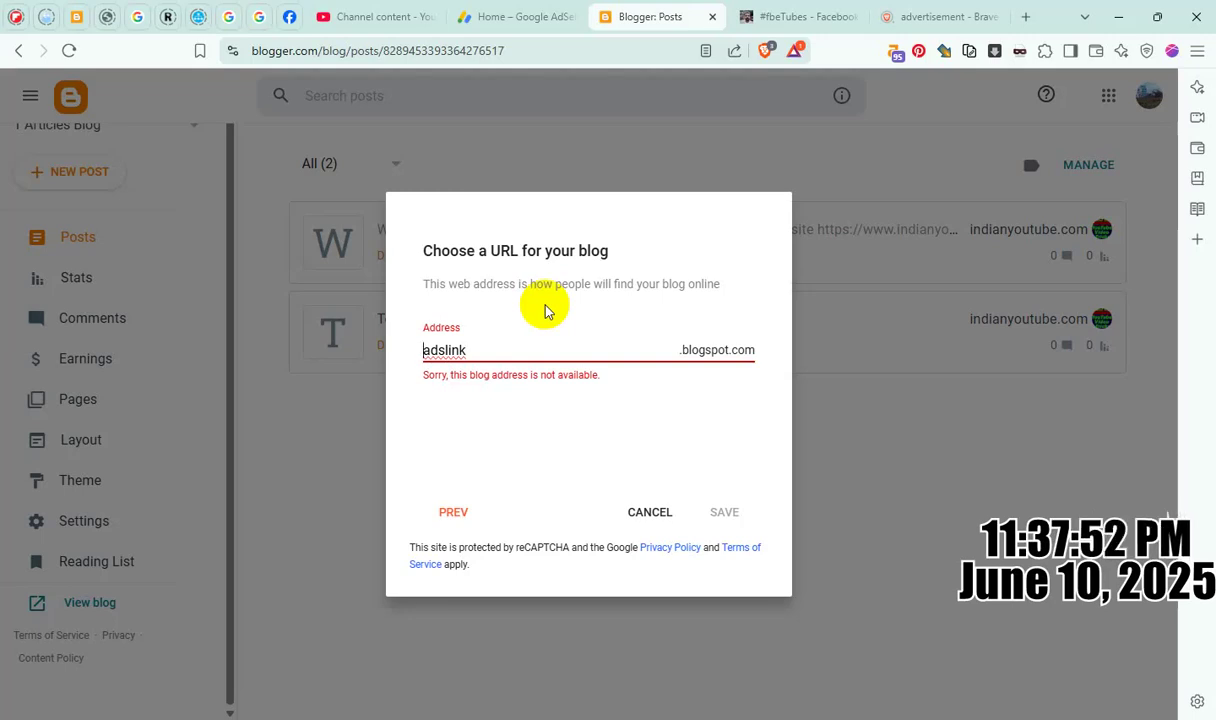
text(online)
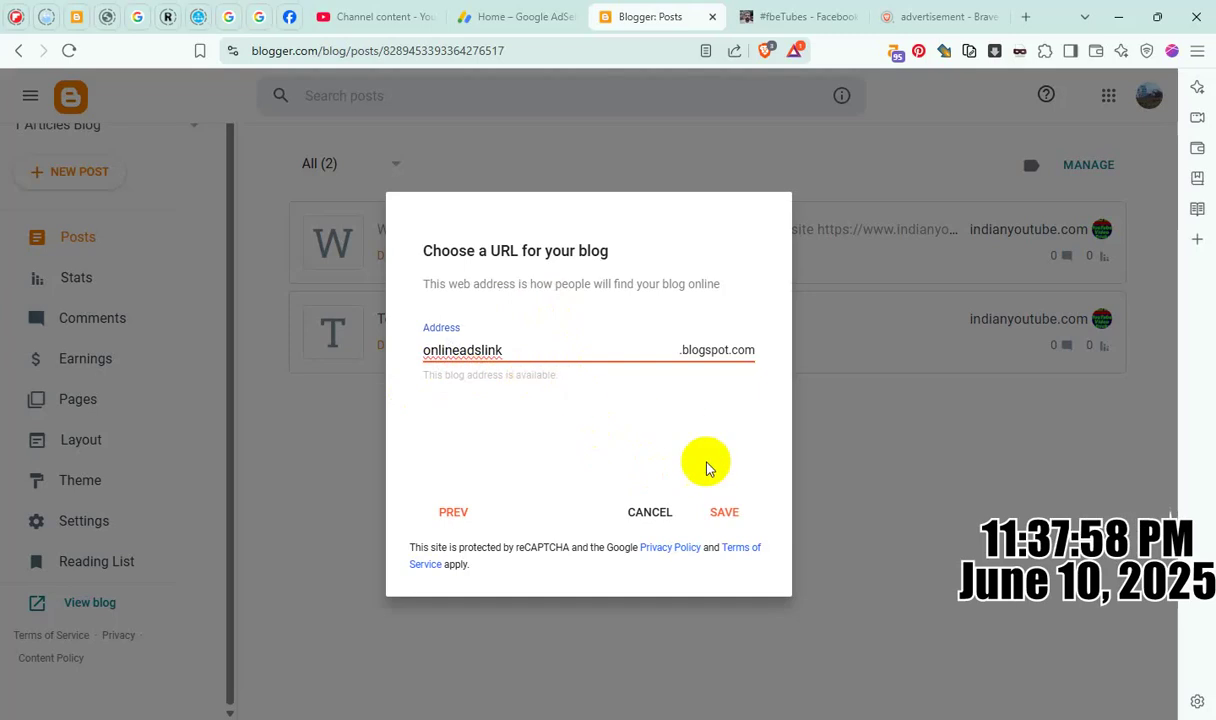
click(724, 513)
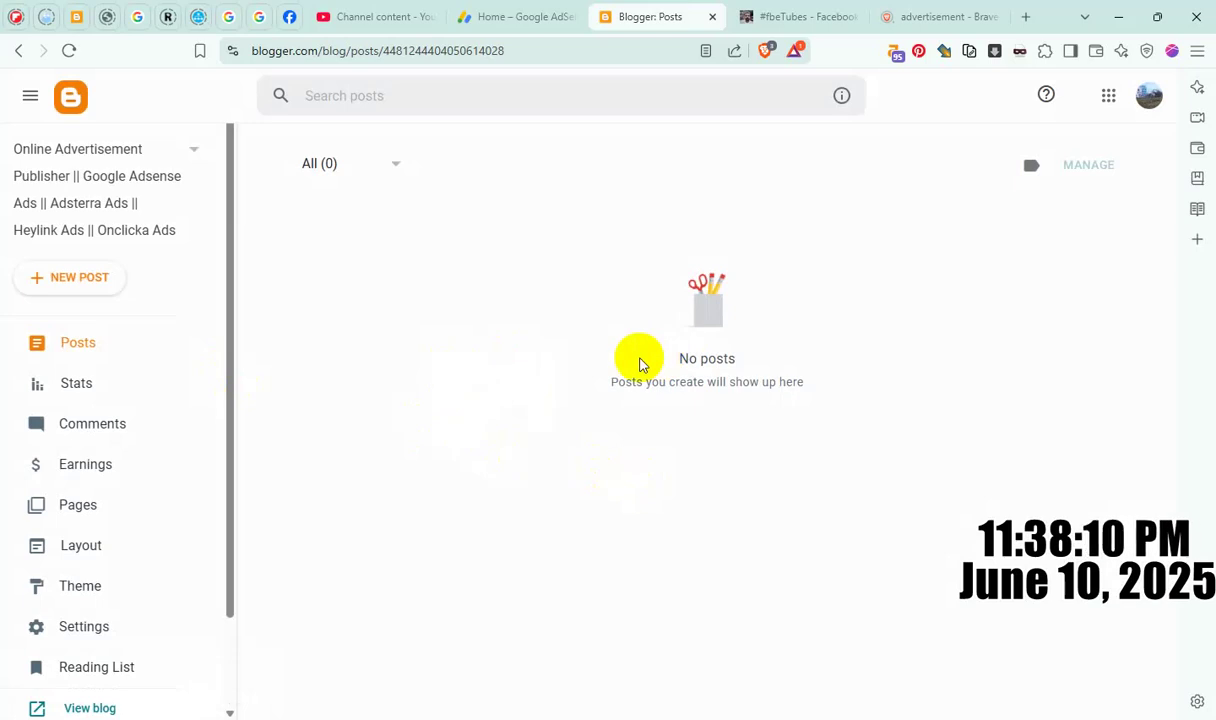
View the new blog's public page and check its header title
scroll(160, 560, down, 2)
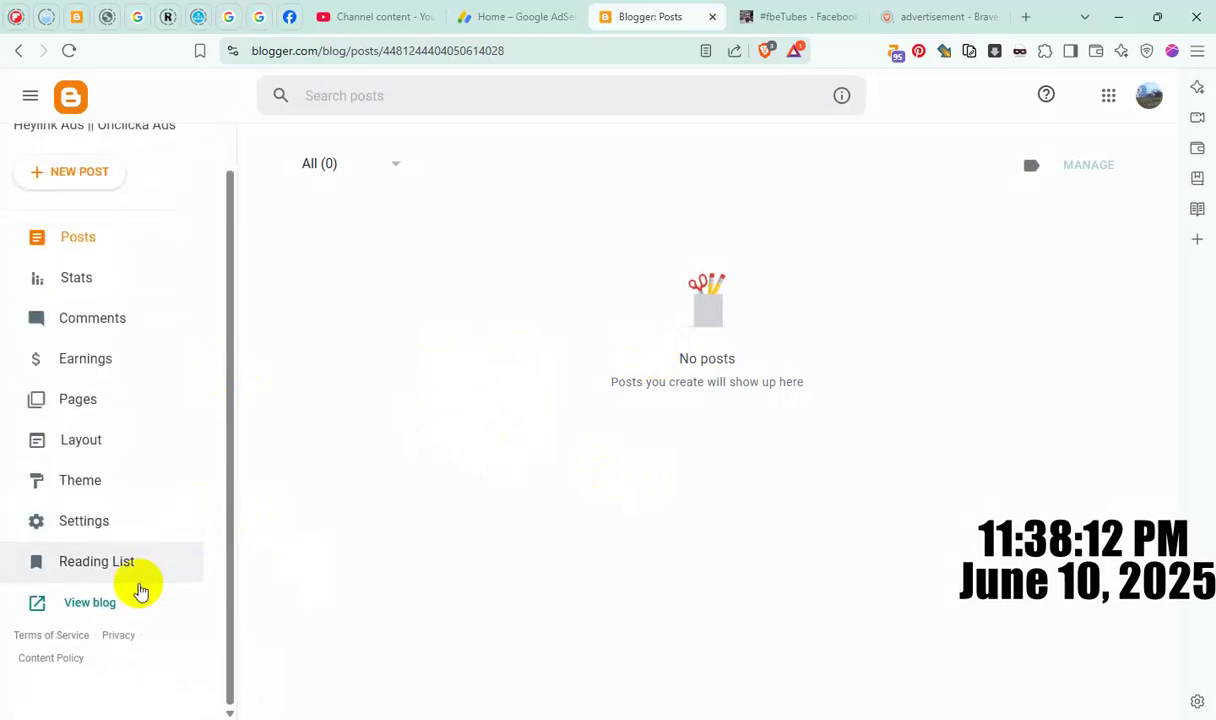
click(98, 611)
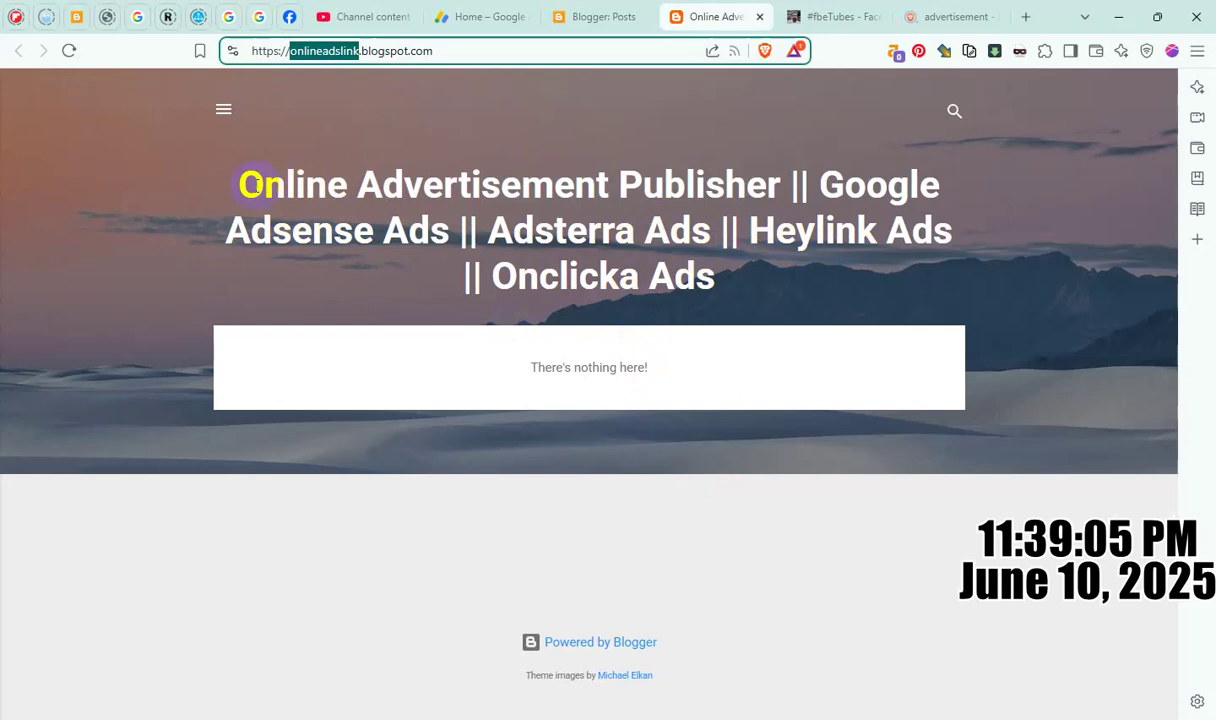
drag(262, 185, 800, 428)
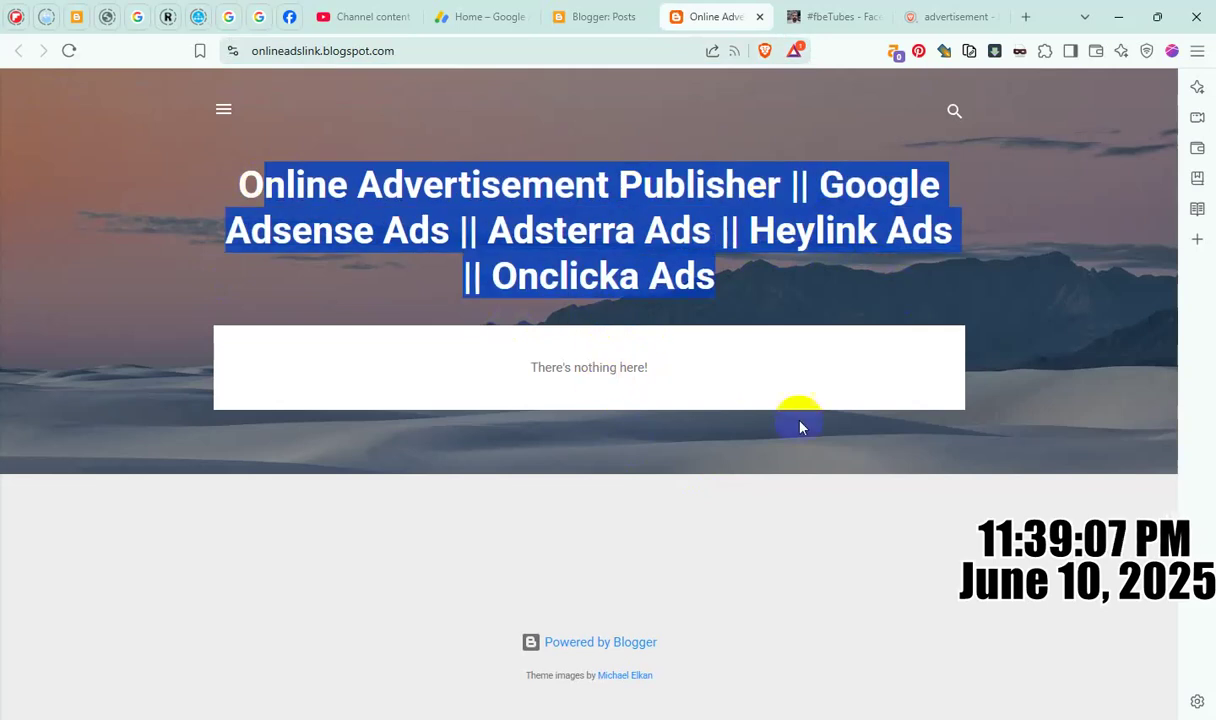
click(700, 255)
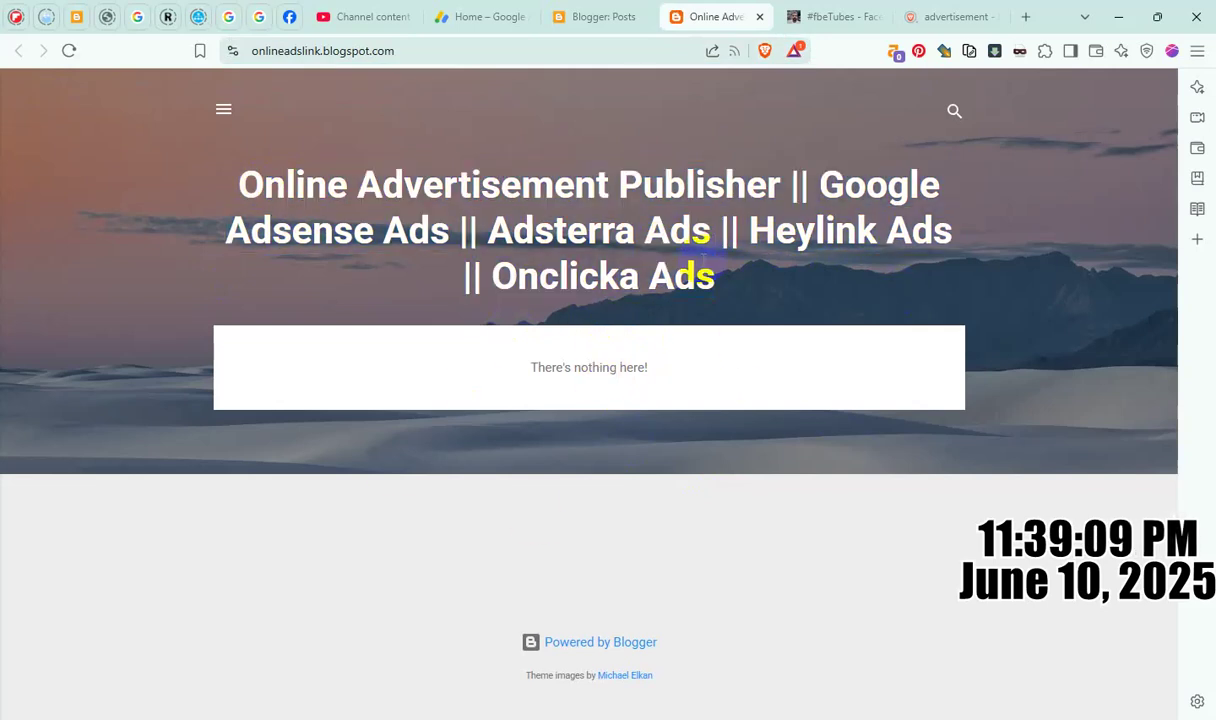